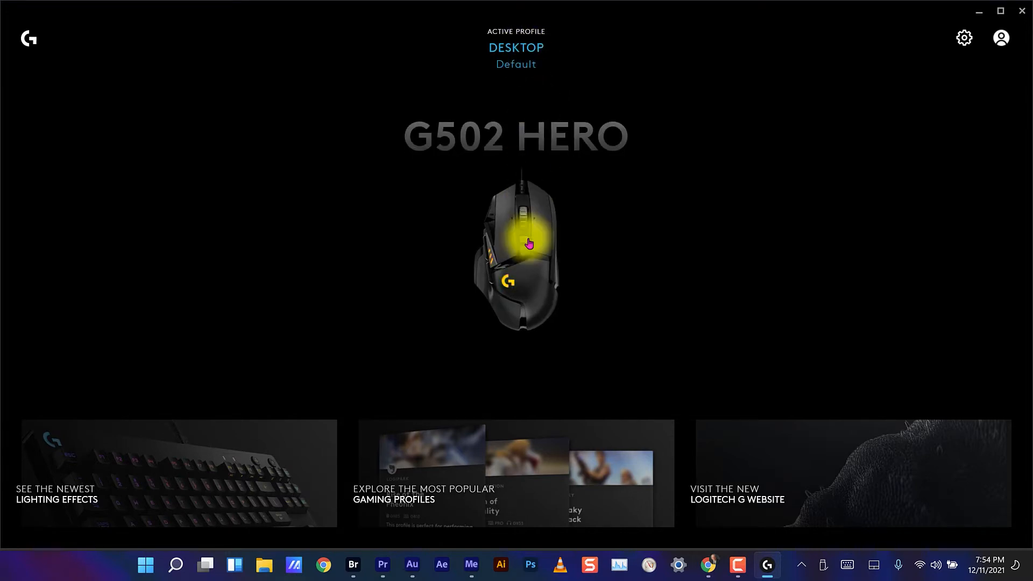
Activate the Desktop profile Premier Pro and open the G502 HERO mouse configuration.
left_click(515, 60)
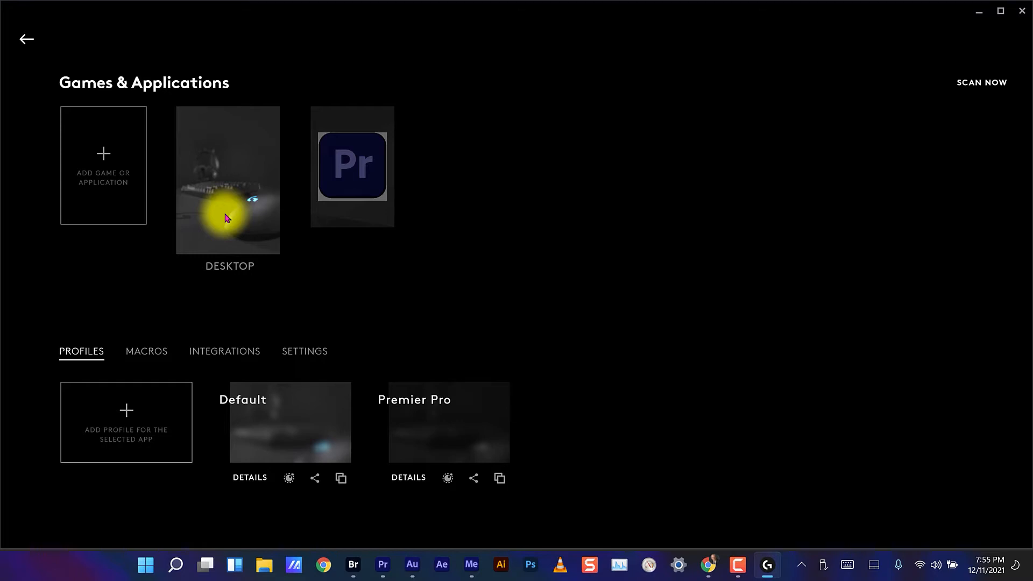
left_click(436, 422)
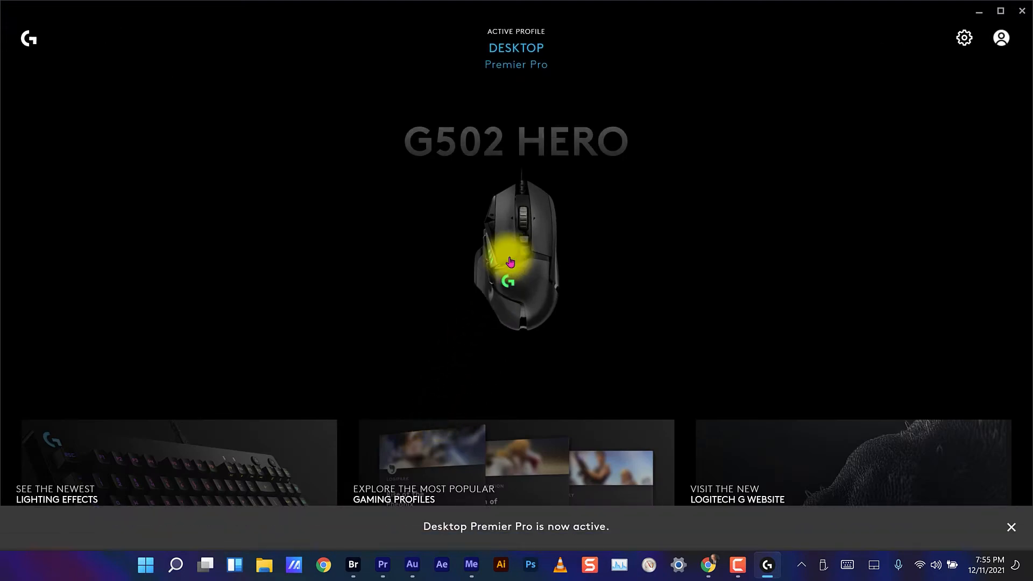
left_click(514, 237)
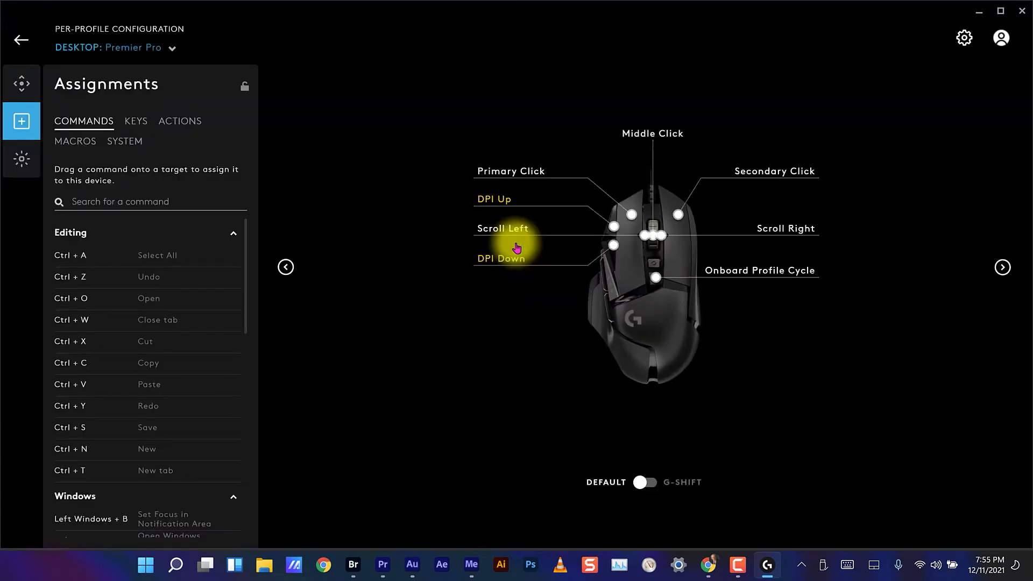
Review the Desktop Premier Pro profile's DPI speeds, macros and side-button assignments, and return to the home screen.
left_click(22, 85)
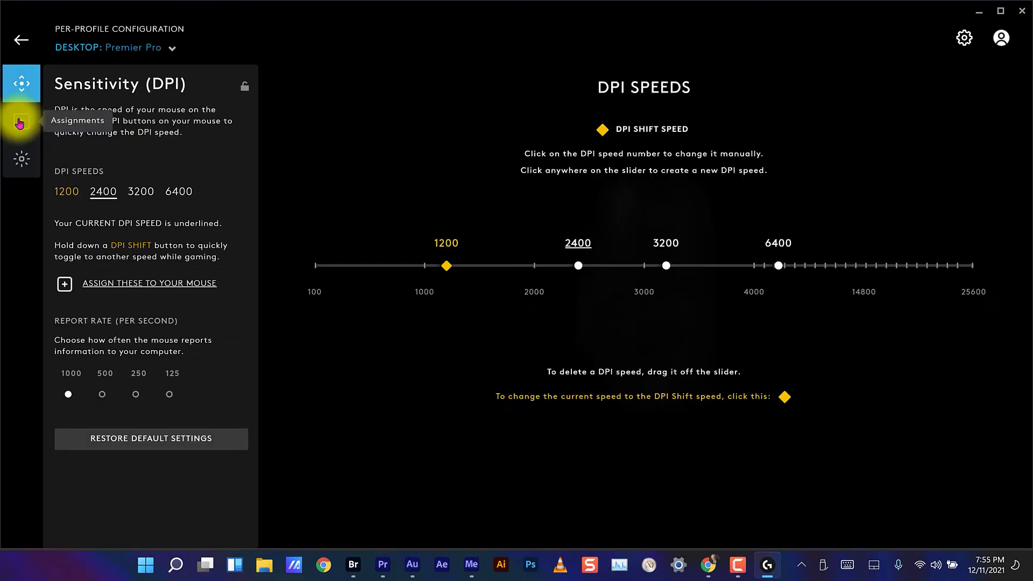
left_click(20, 123)
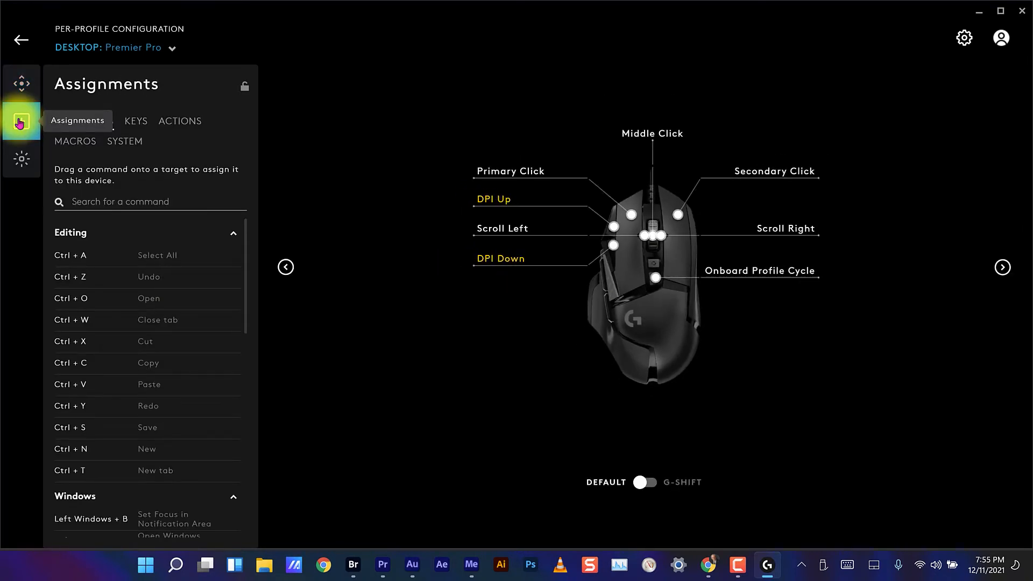
left_click(80, 145)
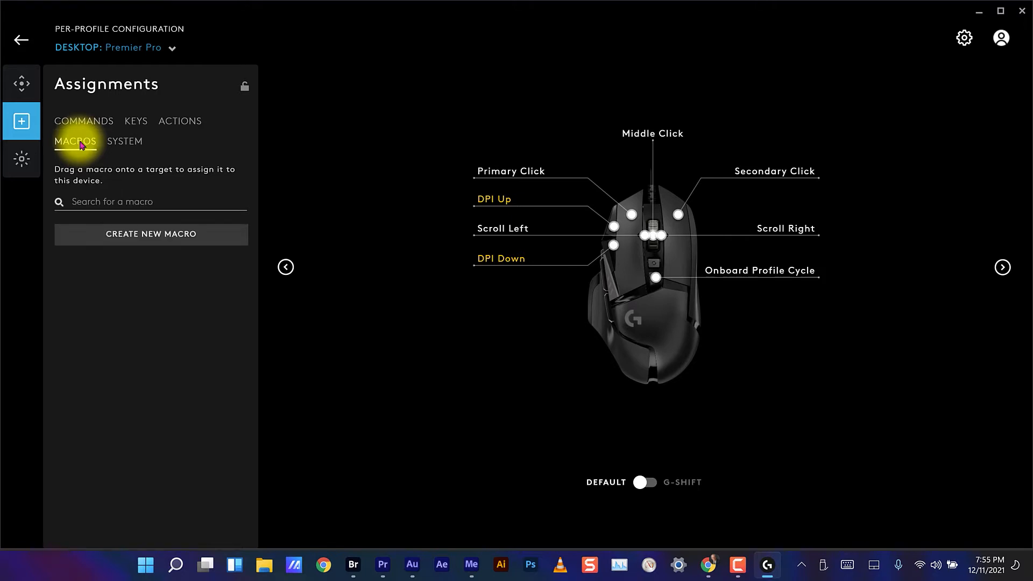
left_click(1001, 269)
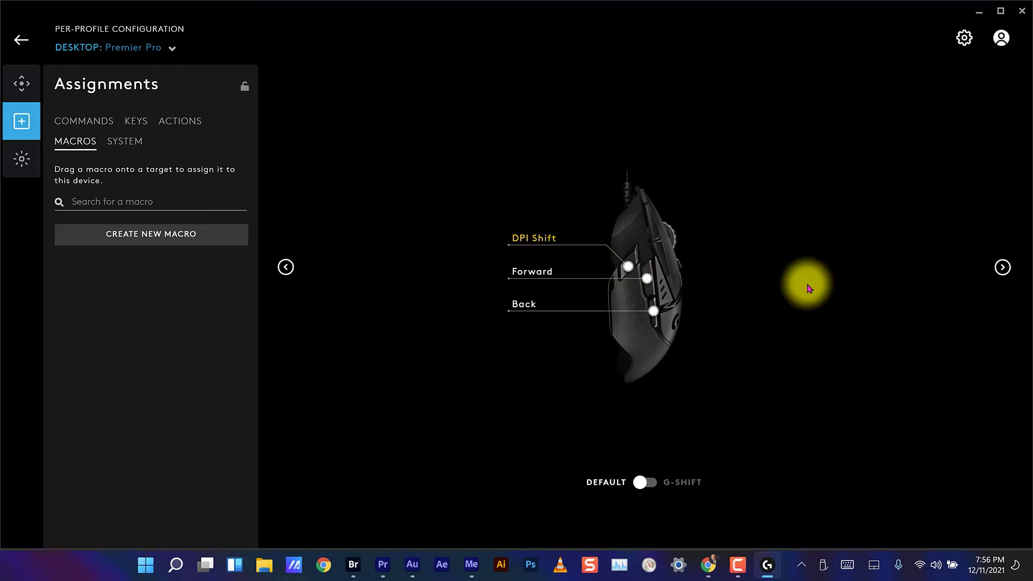
left_click(16, 40)
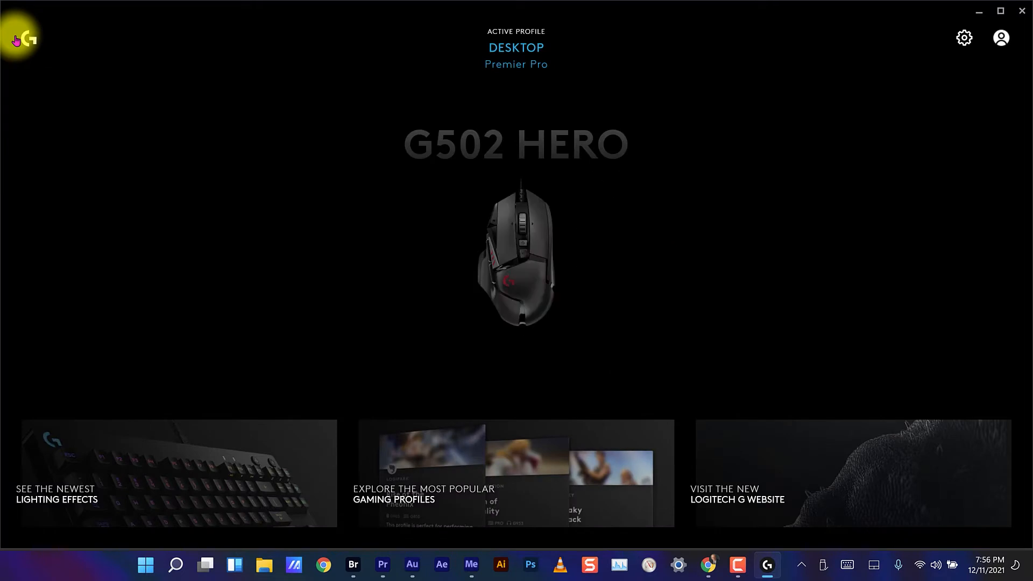
Make the Default profile of Adobe Premiere Pro the active profile.
left_click(510, 51)
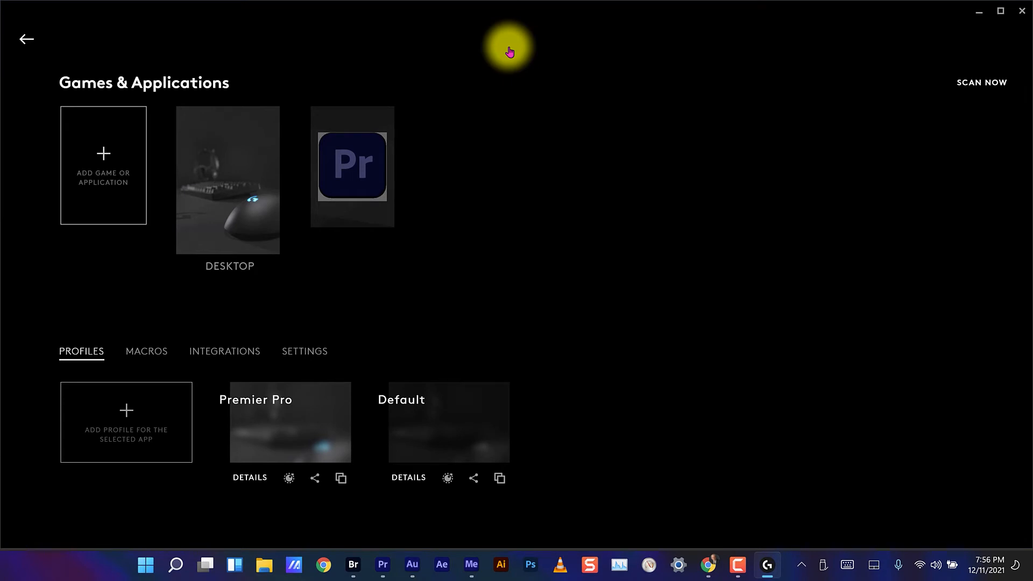
left_click(347, 183)
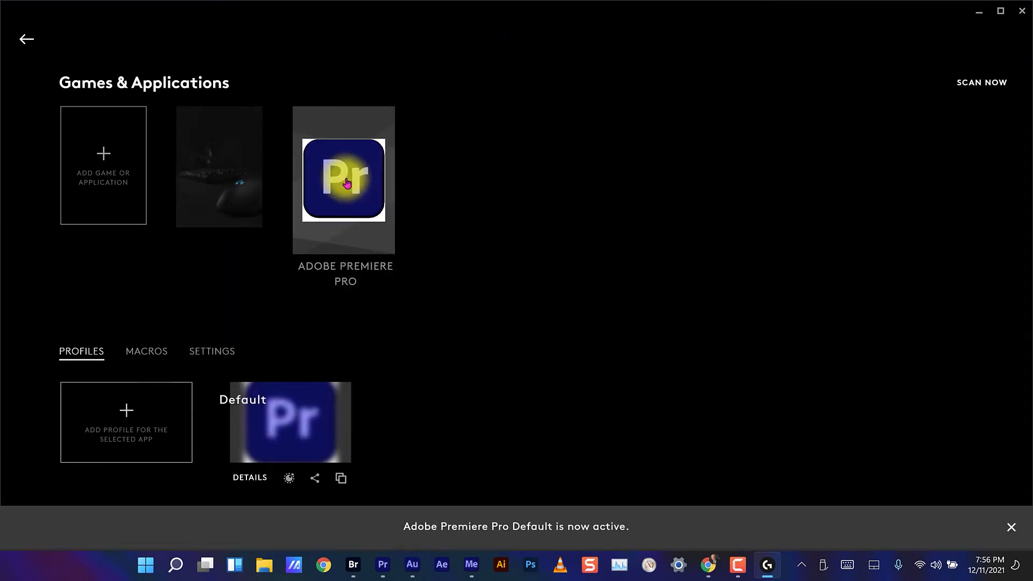
left_click(297, 430)
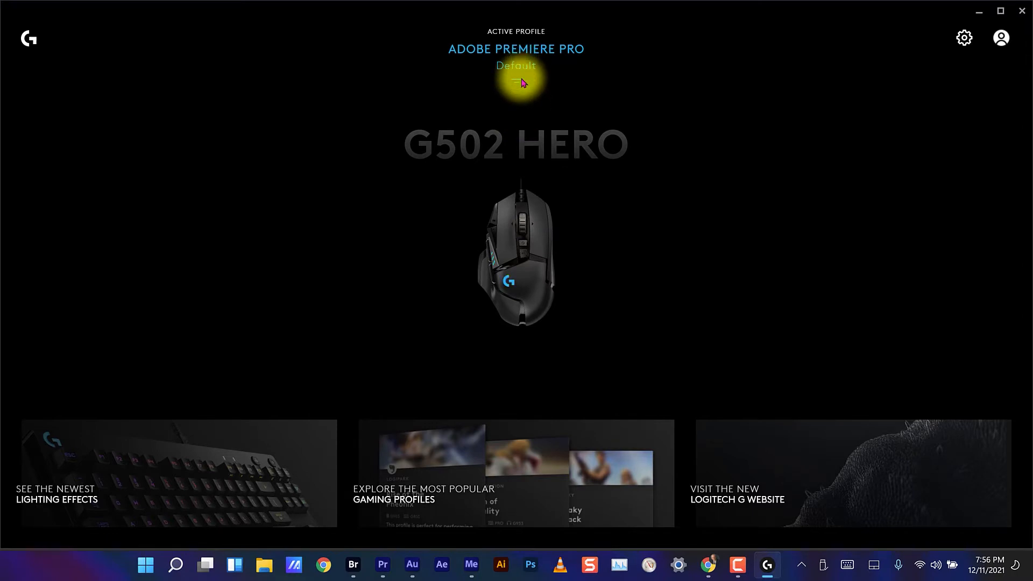
Examine the Adobe Premiere Pro profile's macros and side-button assignments on the G502 HERO, and return to the home screen.
left_click(519, 232)
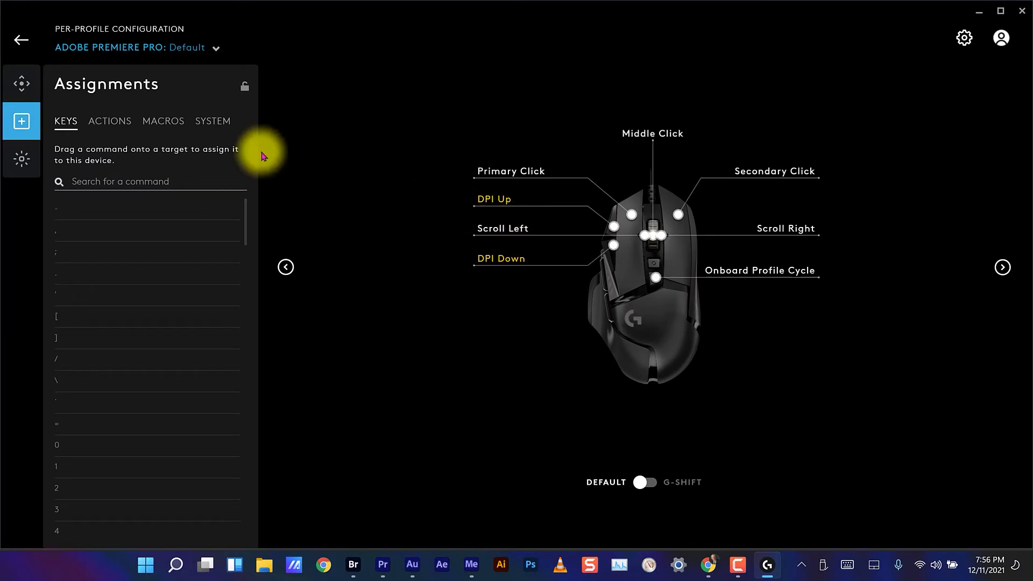
left_click(167, 129)
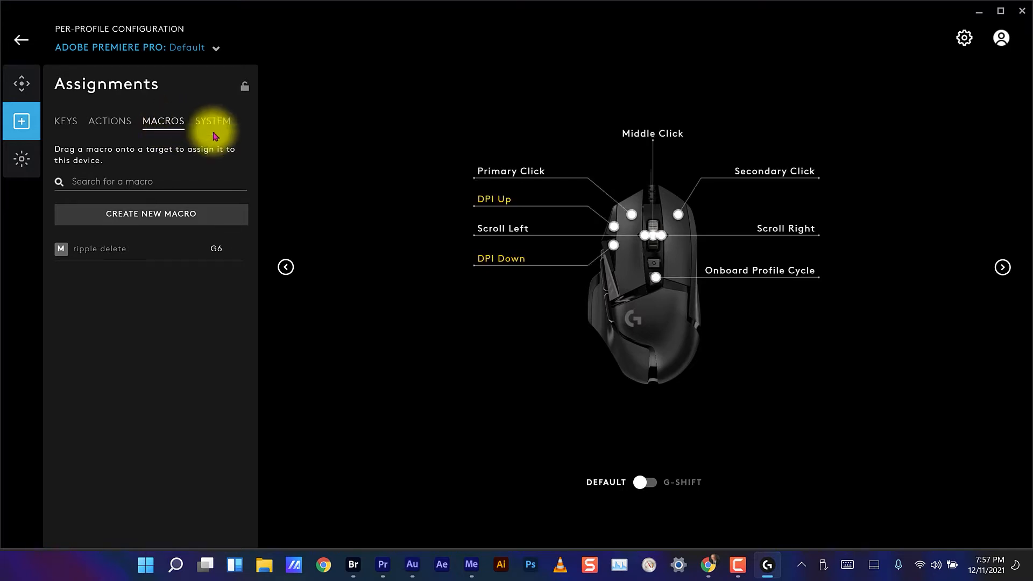
left_click(1001, 268)
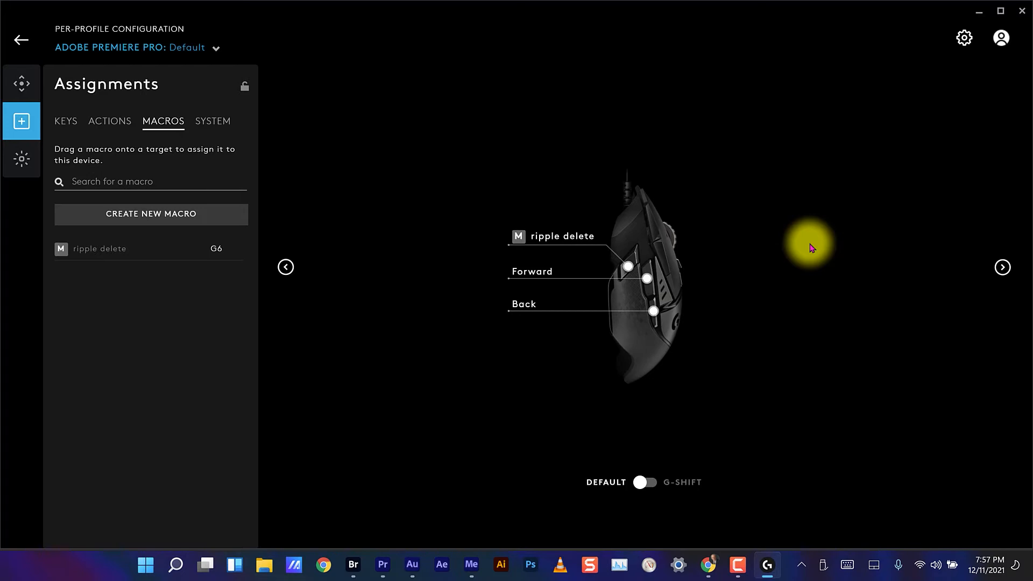
left_click(19, 43)
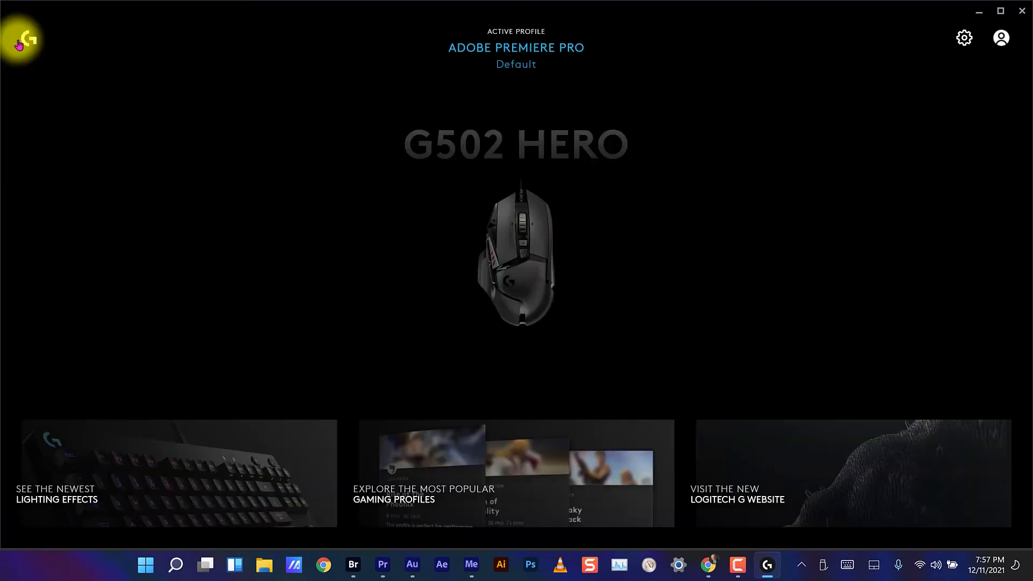
Begin adding an application to Games & Applications and browse to the Adobe folder in Program Files on drive C.
left_click(523, 35)
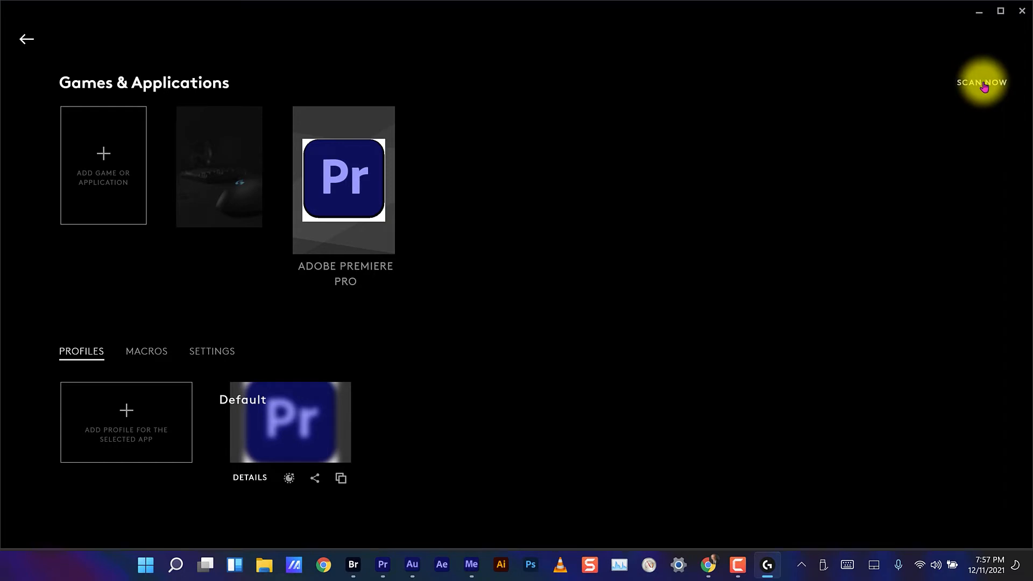
left_click(105, 172)
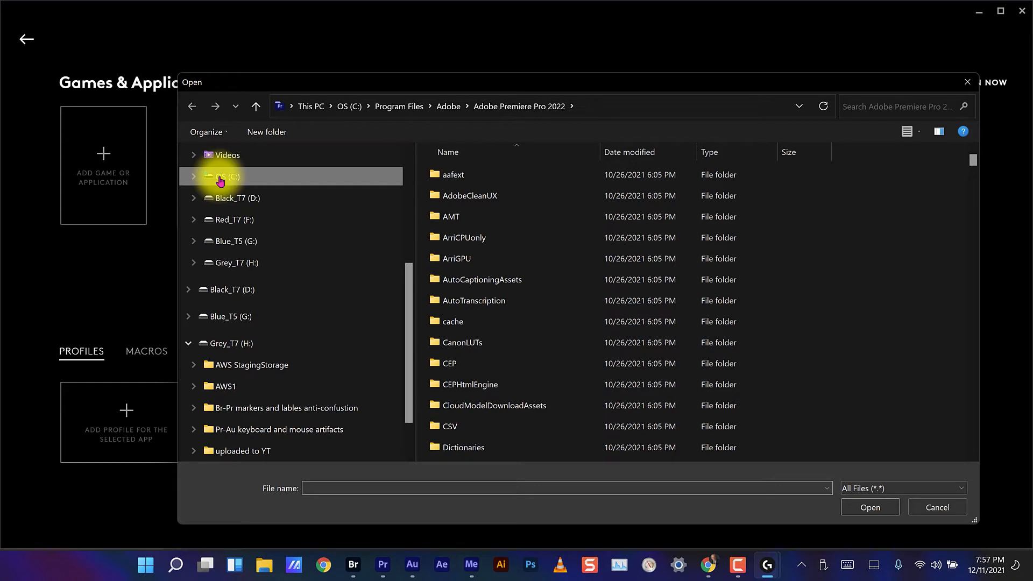
left_click(220, 181)
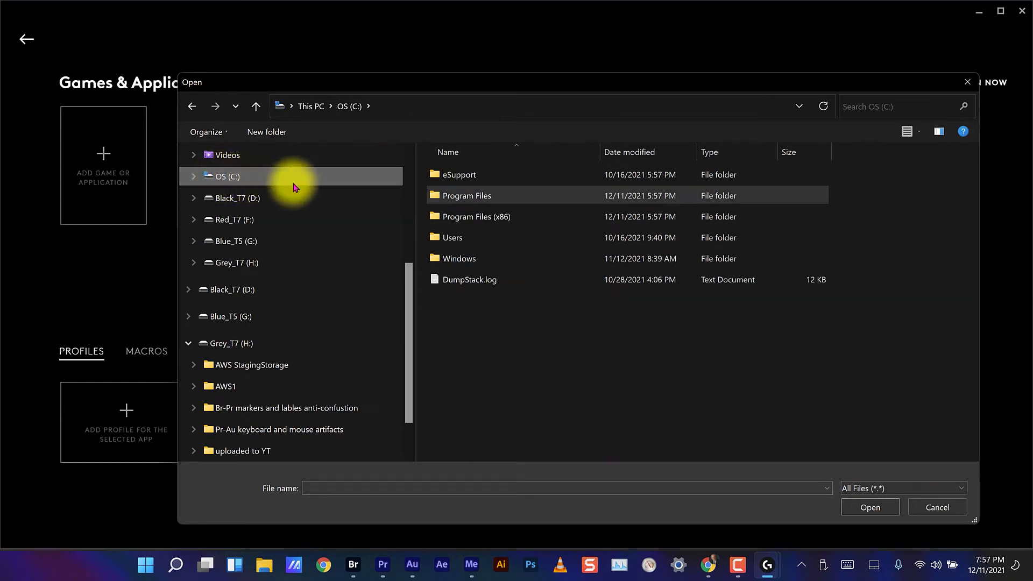
double_click(451, 199)
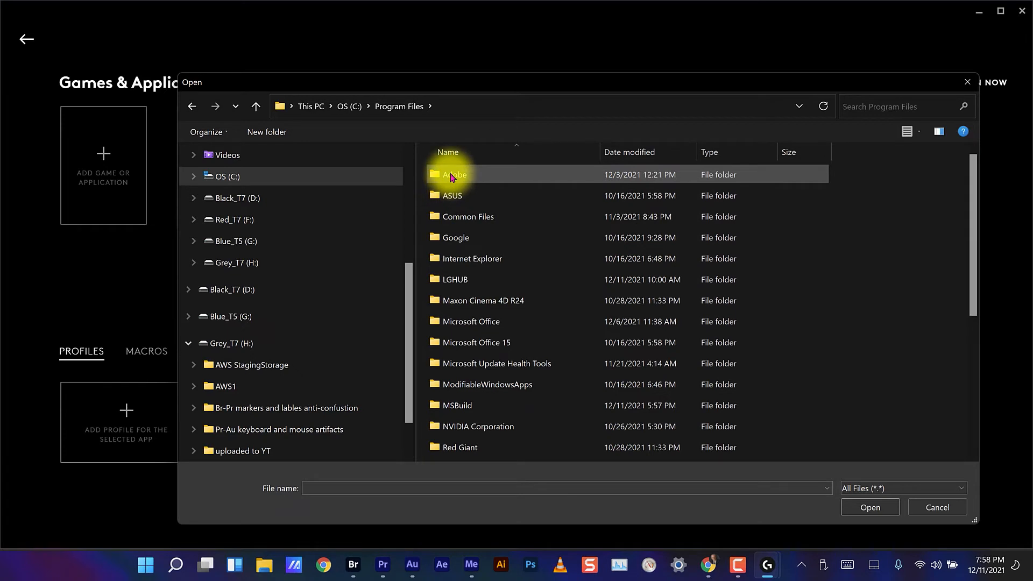
double_click(452, 176)
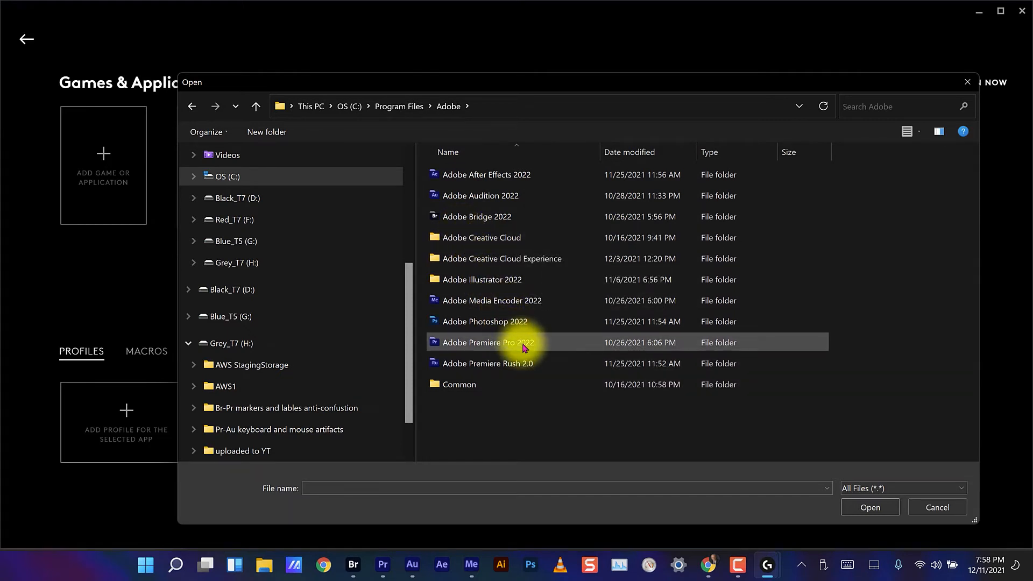
Look for the application file in the Adobe Premiere Pro 2022 folder and go back up to the Adobe folder.
left_click(522, 347)
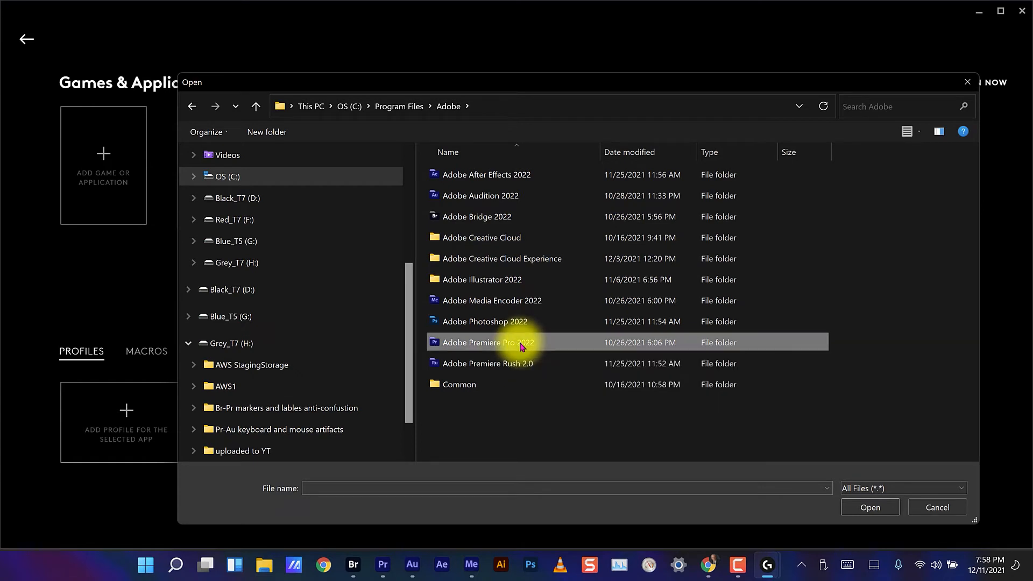
double_click(522, 347)
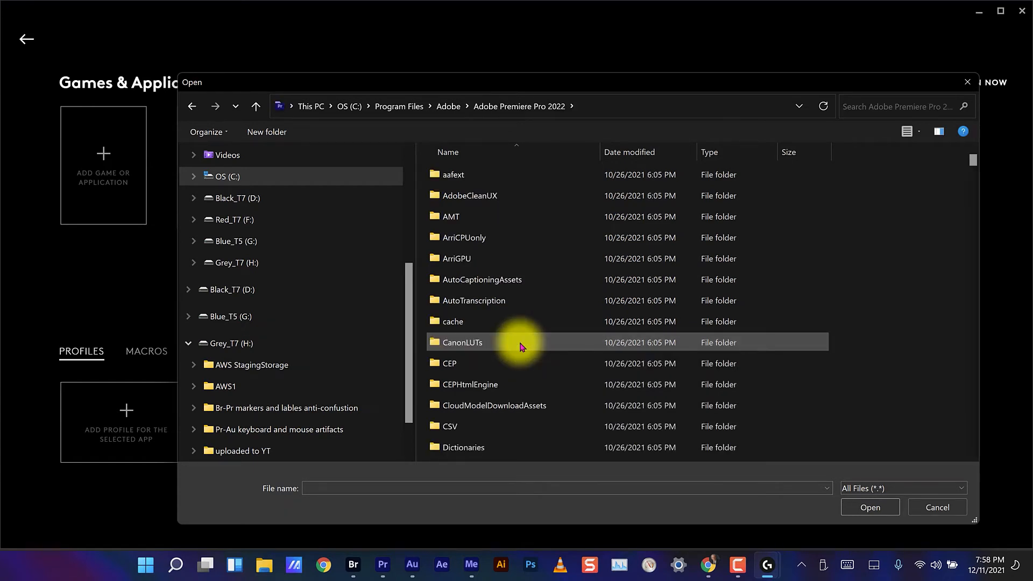
scroll(521, 347, "down", 6)
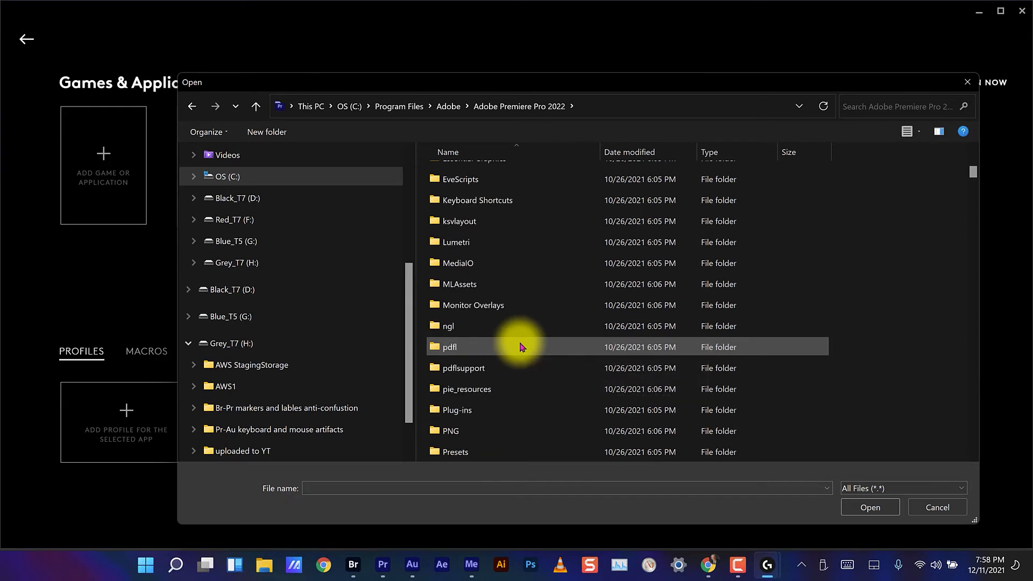
scroll(521, 347, "down", 3)
scroll(522, 347, "down", 4)
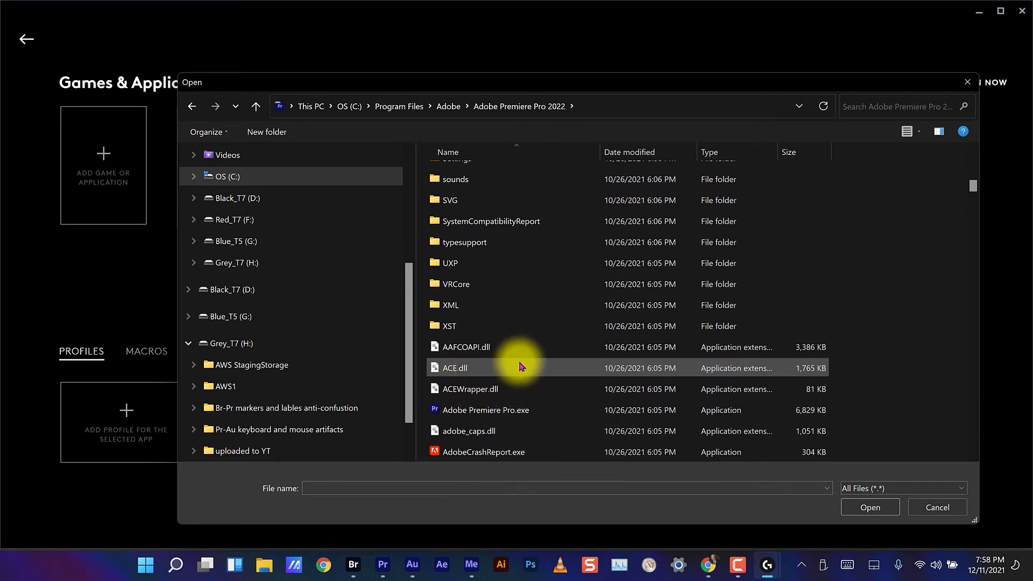
scroll(521, 366, "up", 12)
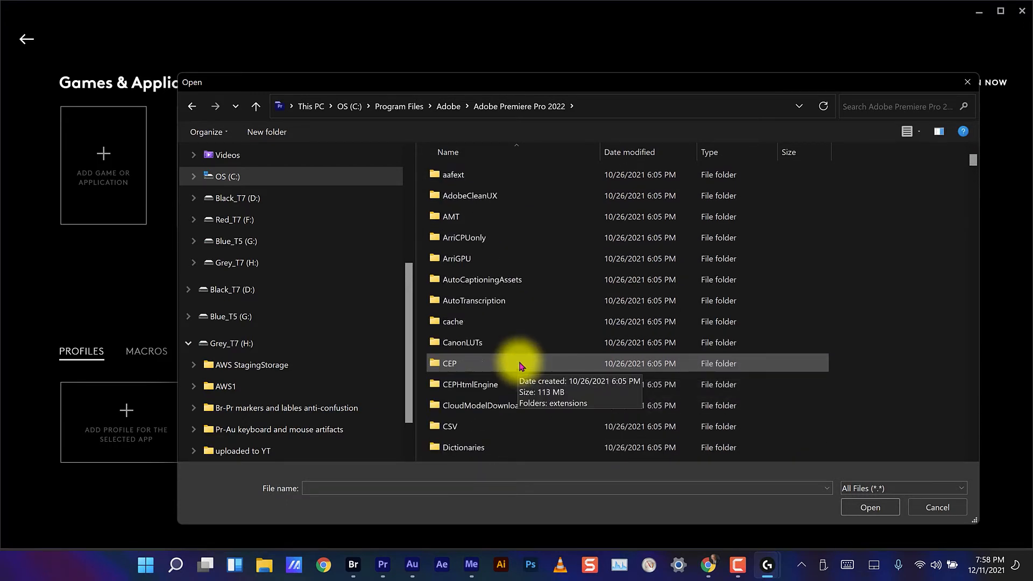
left_click(257, 108)
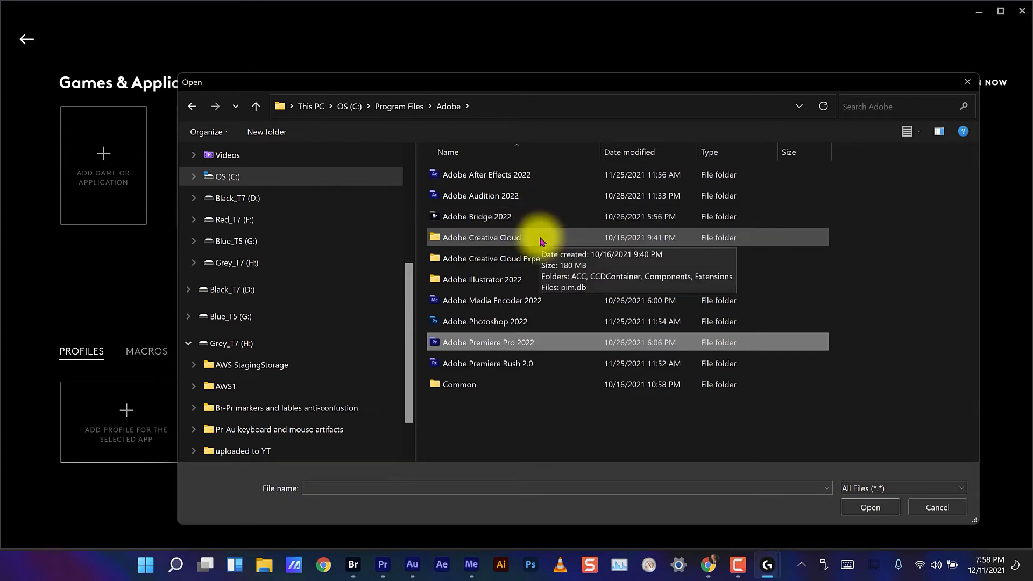
Add Bridge.exe from the Adobe Bridge 2022 folder as a new application.
double_click(483, 221)
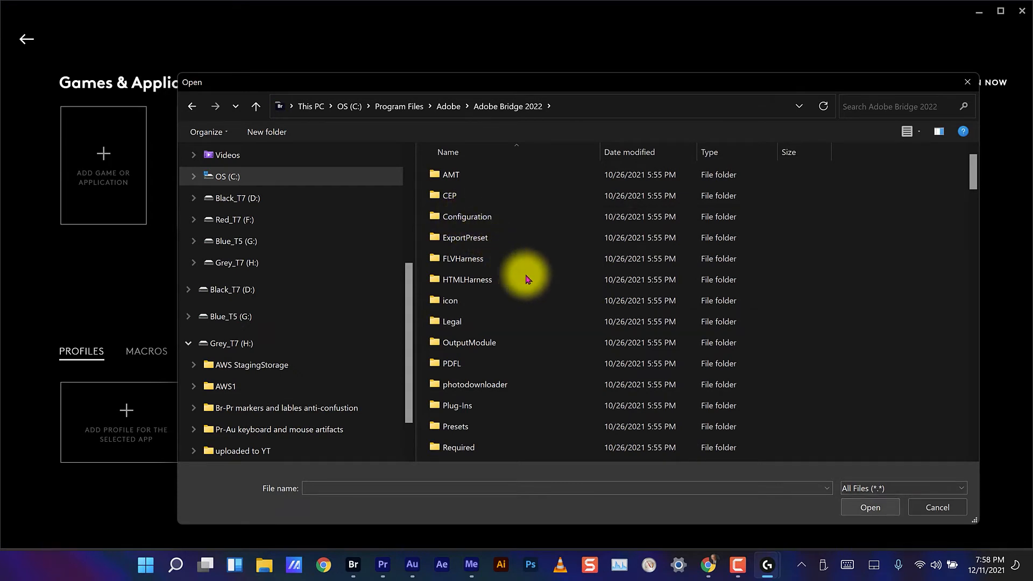
scroll(629, 373, "down", 10)
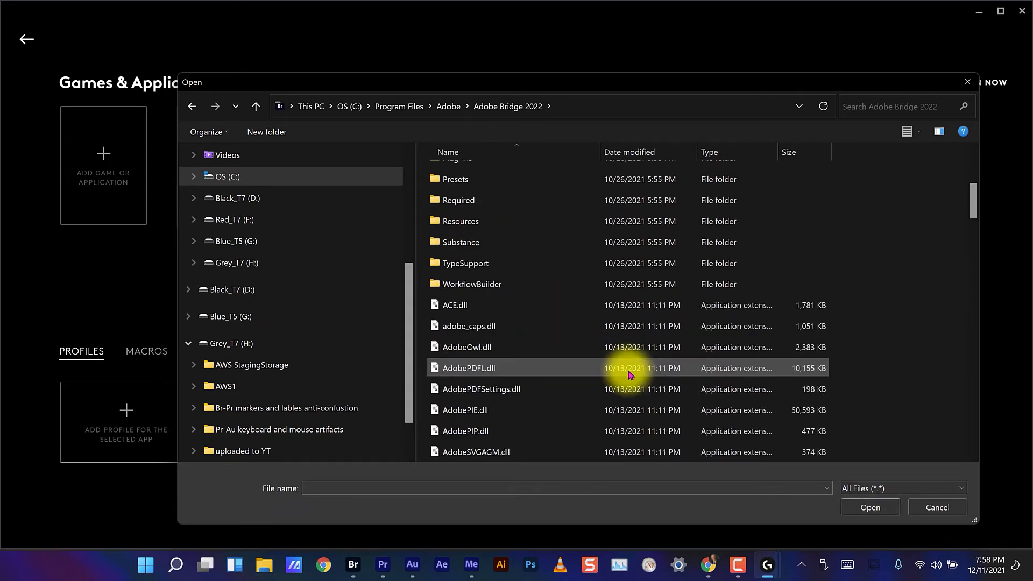
scroll(628, 373, "down", 15)
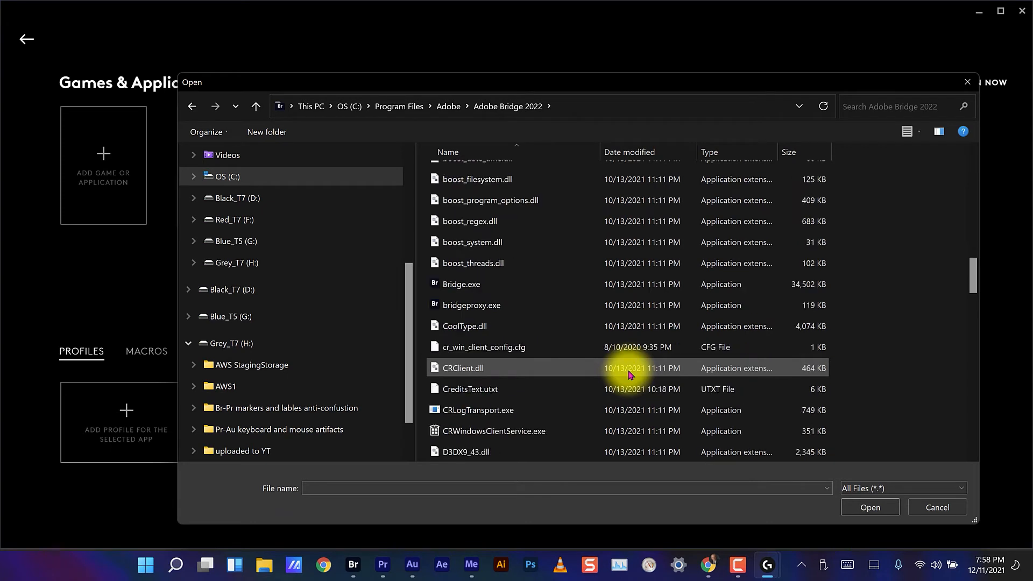
left_click(469, 287)
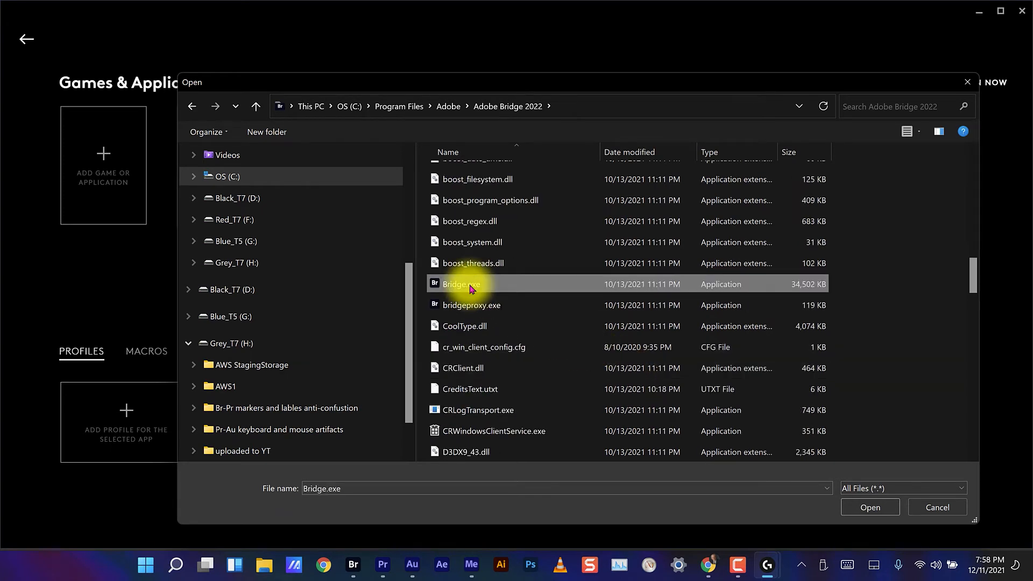
left_click(868, 505)
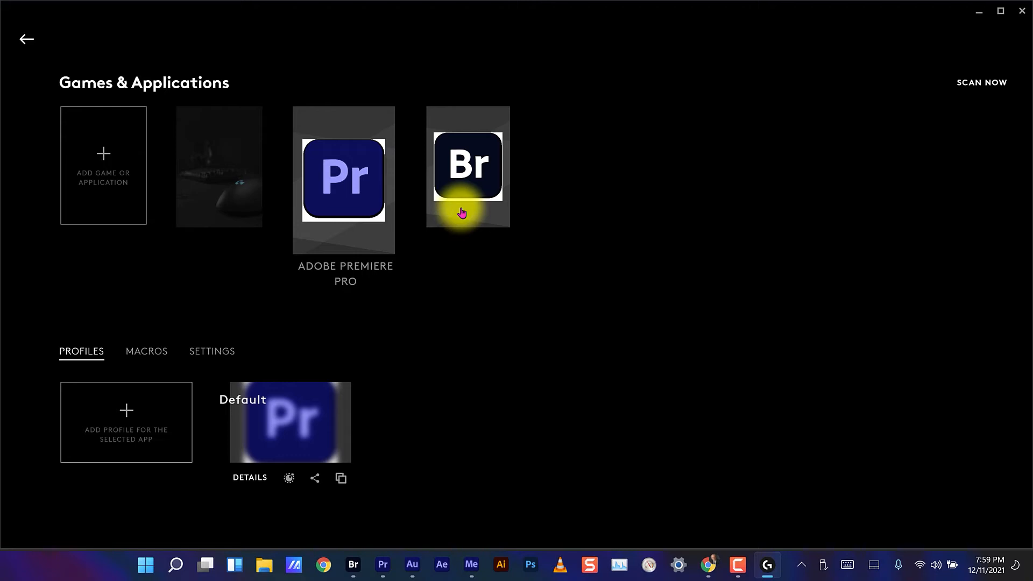
Add a profile named "bridge for YT" to the Bridge application.
left_click(477, 168)
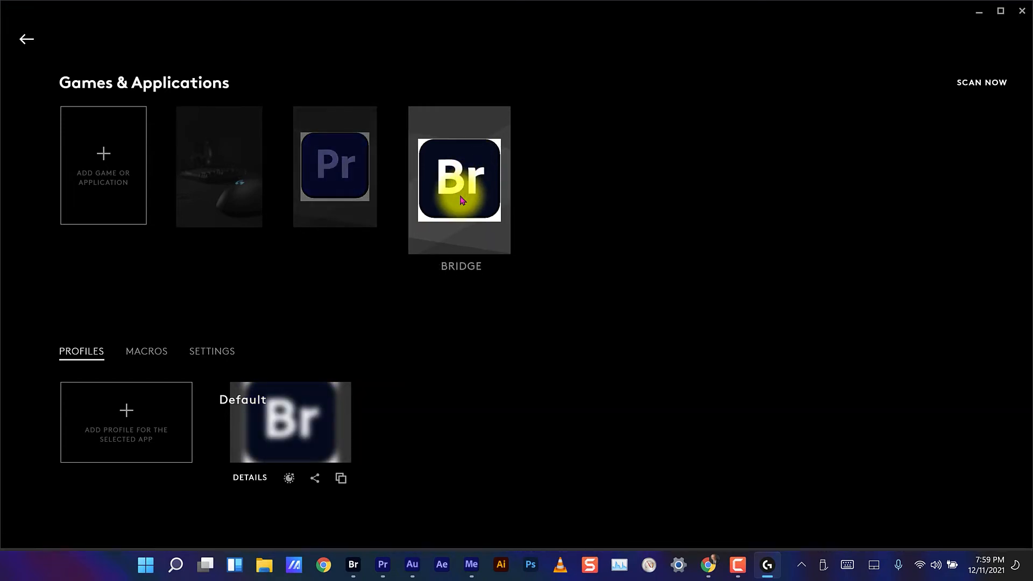
left_click(126, 413)
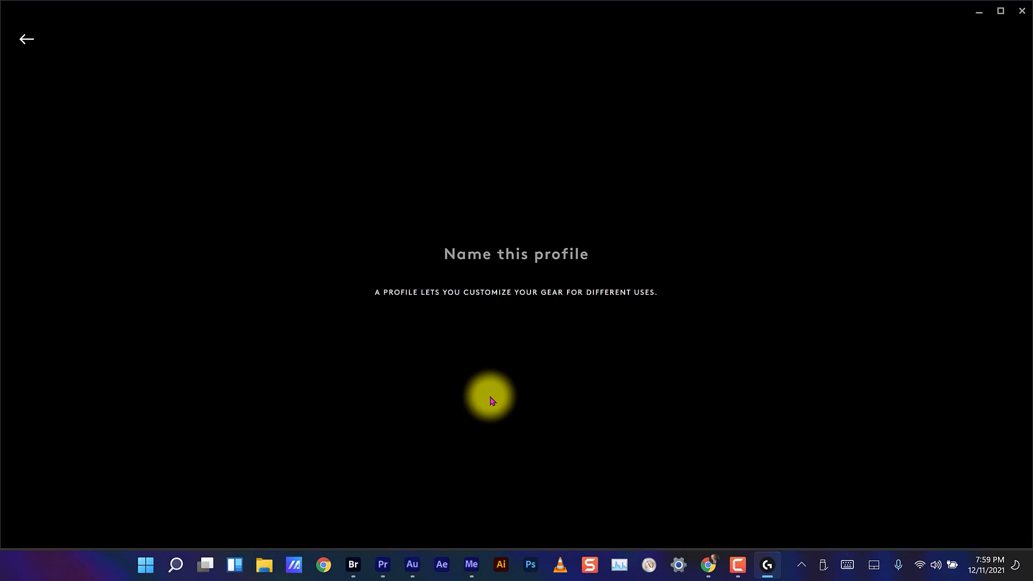
type("bridge")
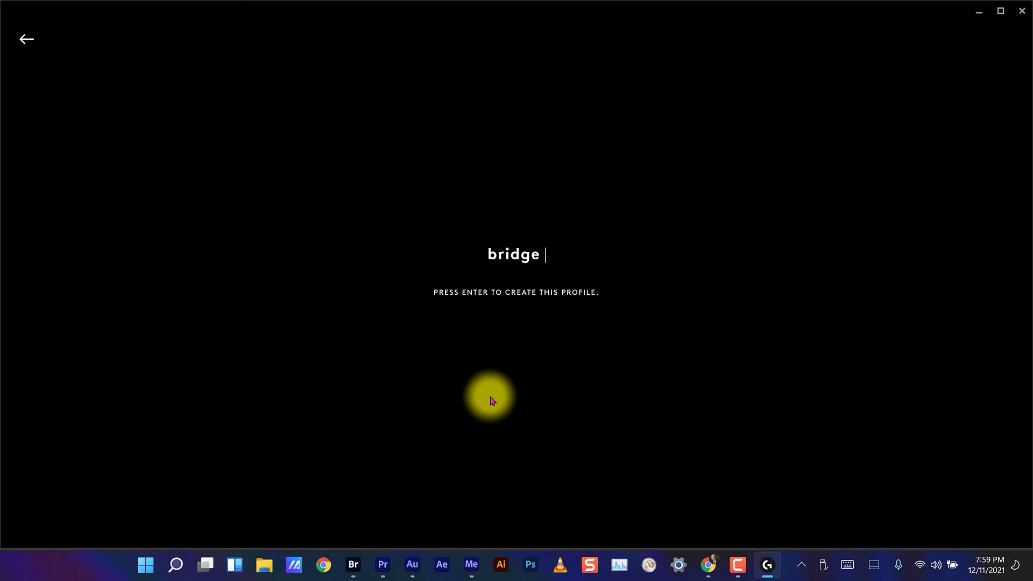
type("for ")
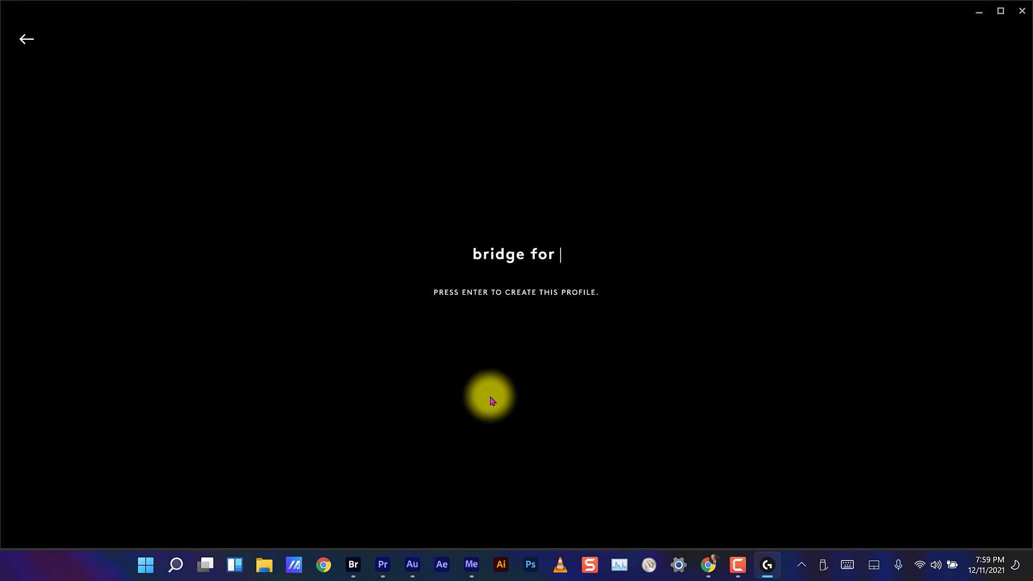
type("YT")
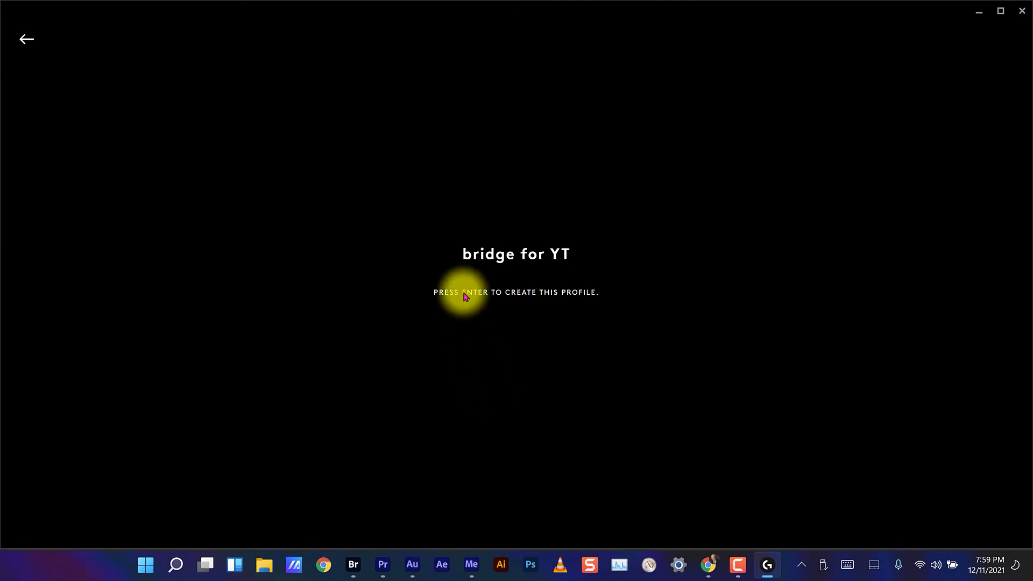
key("Return")
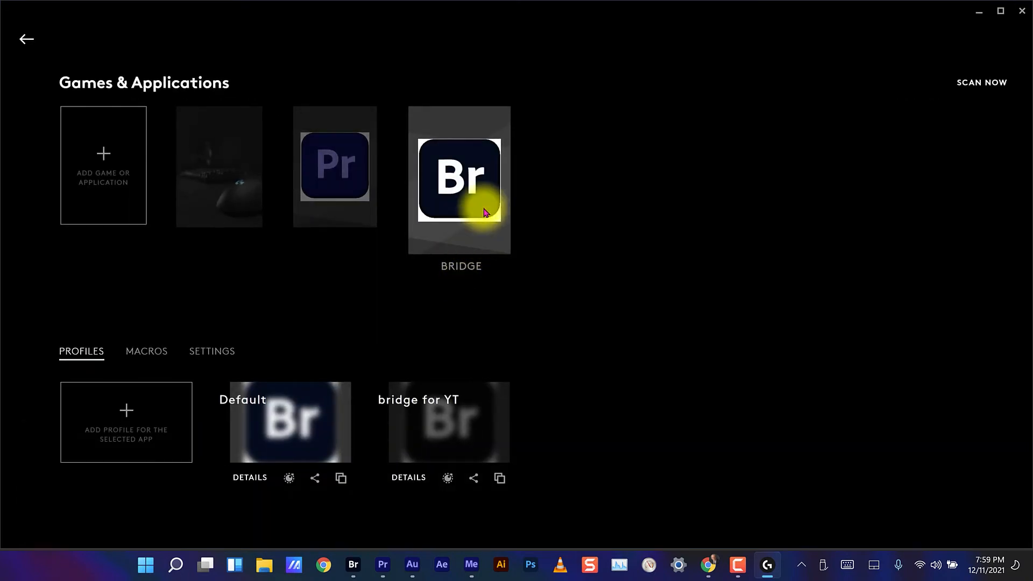
Activate Bridge's "bridge for YT" profile, check its macro assignments on the G502 HERO, and return to the home screen.
left_click(345, 177)
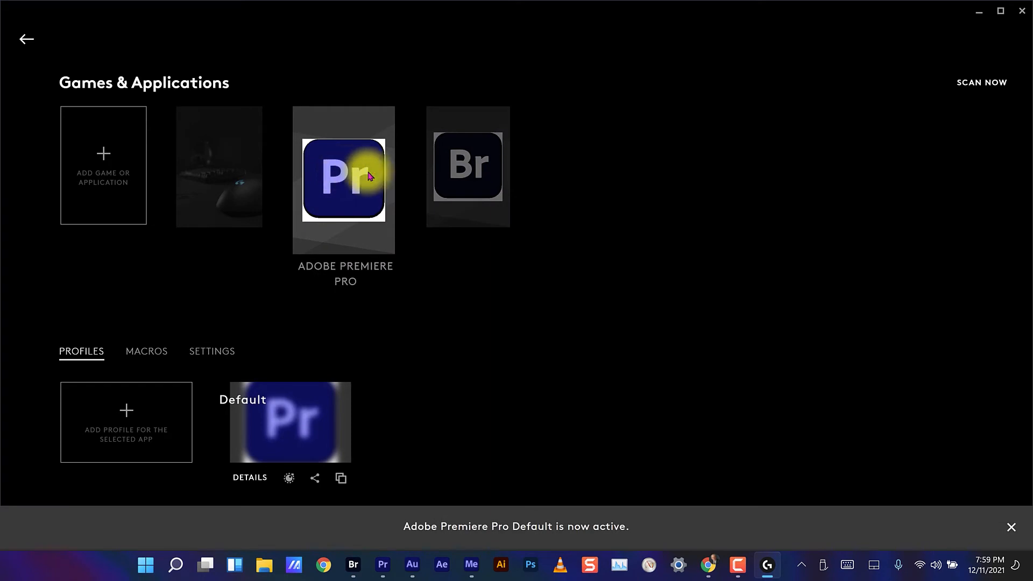
left_click(457, 173)
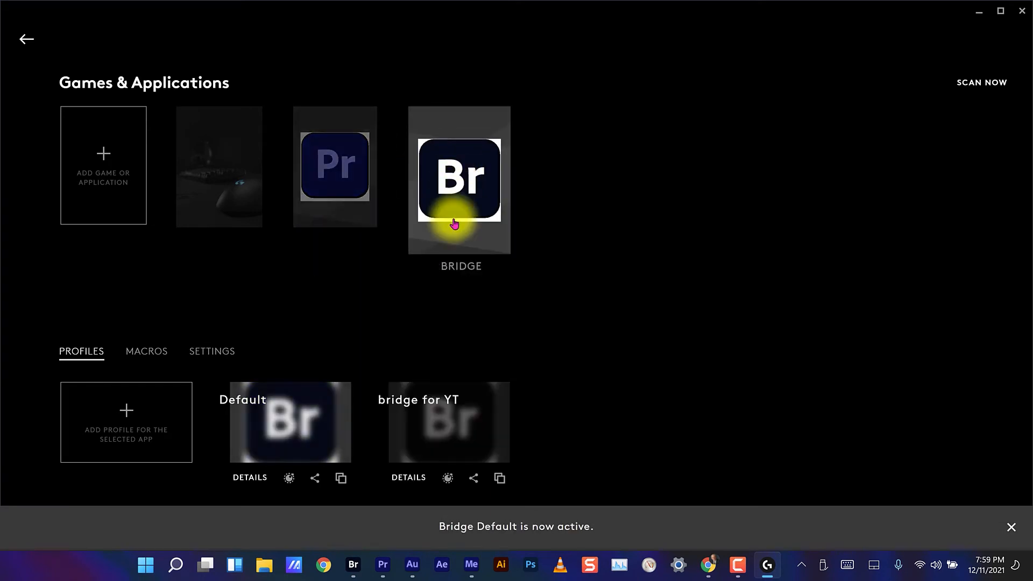
left_click(442, 420)
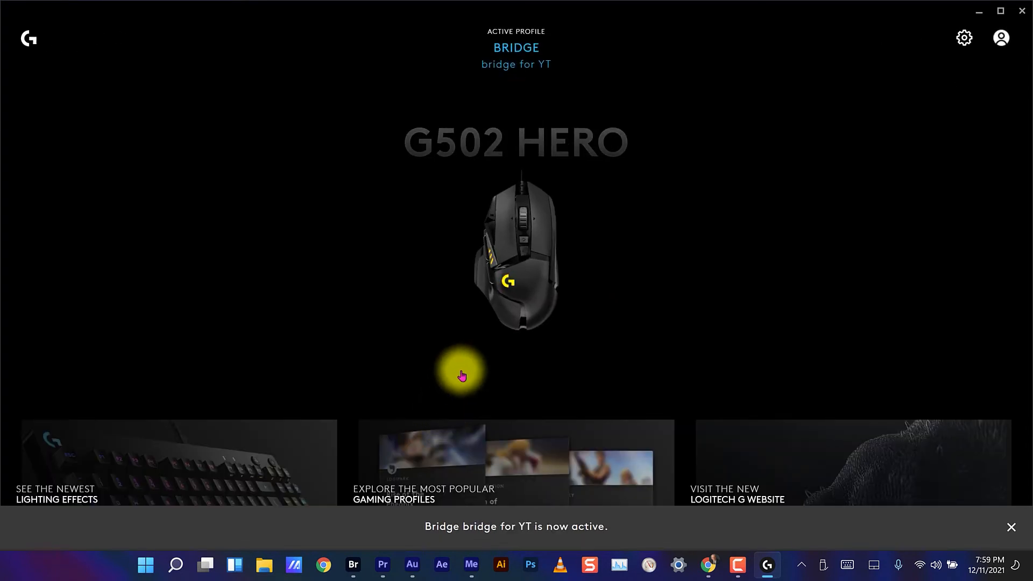
left_click(517, 254)
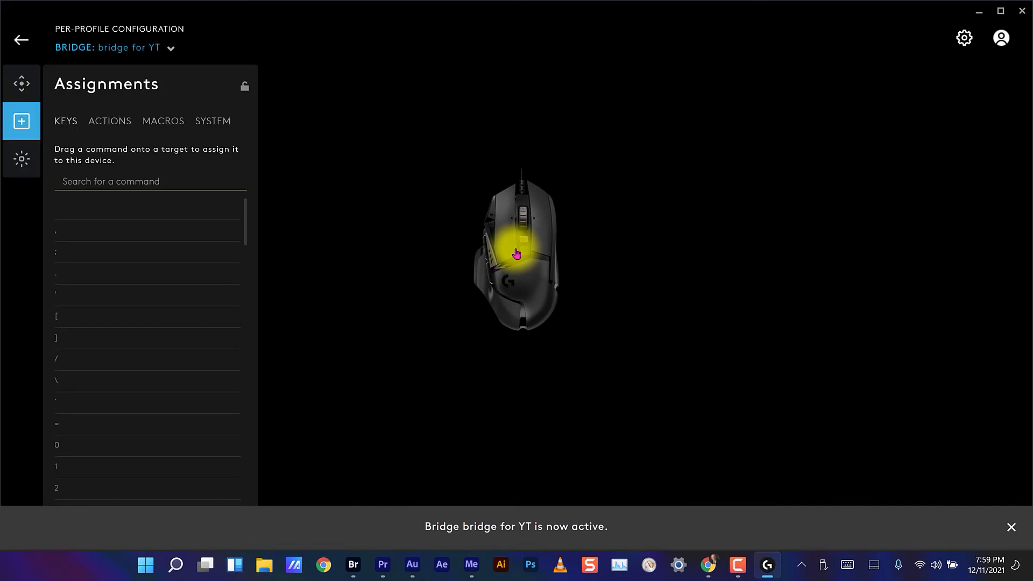
left_click(159, 127)
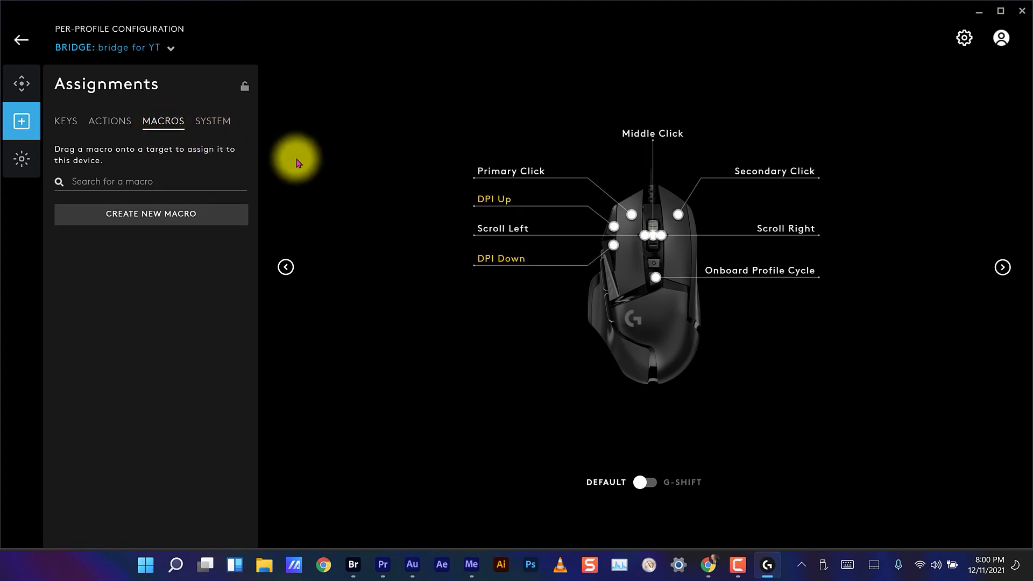
left_click(22, 41)
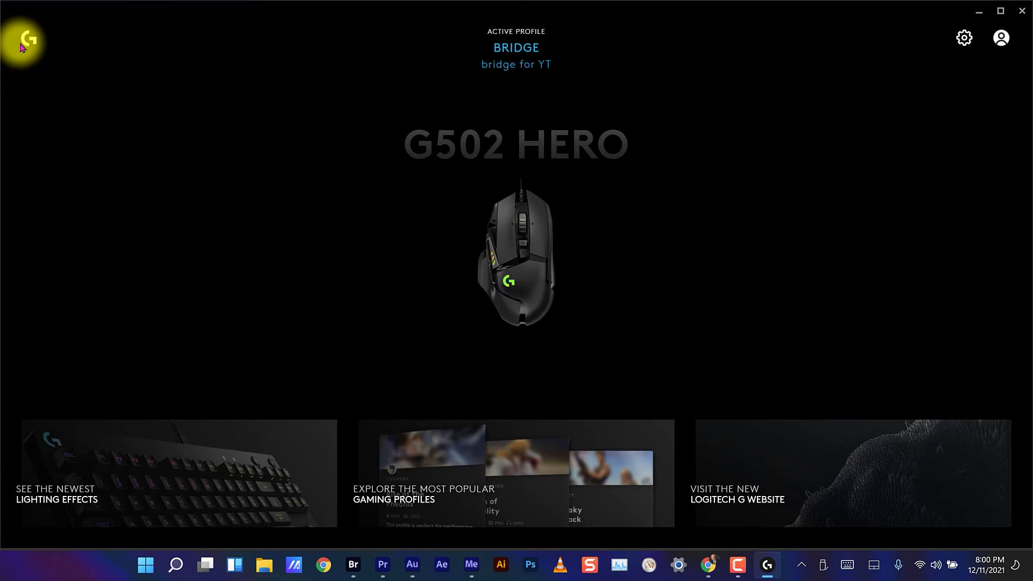
Activate the Adobe Premiere Pro Default profile and show its macros in the G502 HERO assignments.
left_click(514, 53)
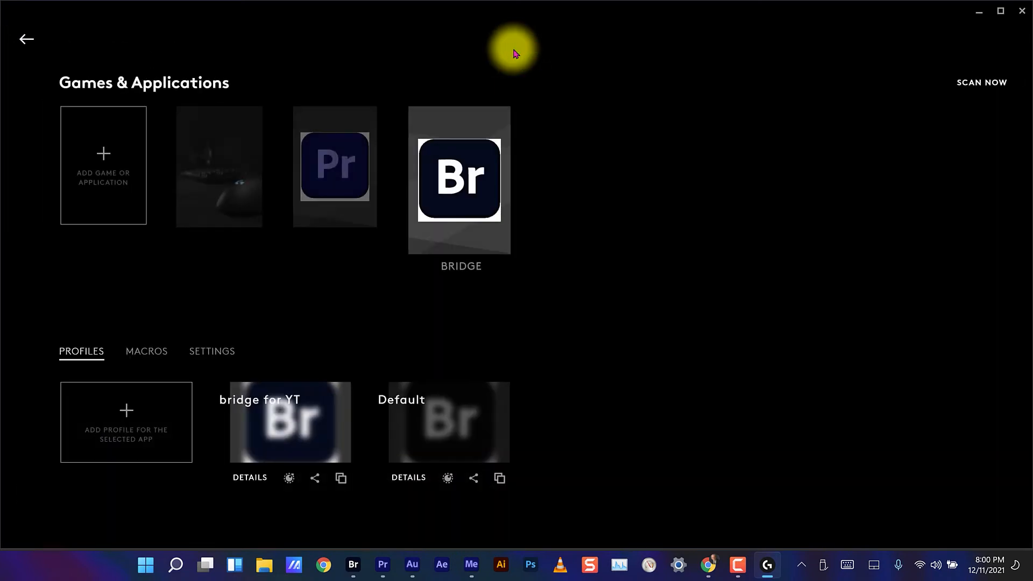
left_click(343, 167)
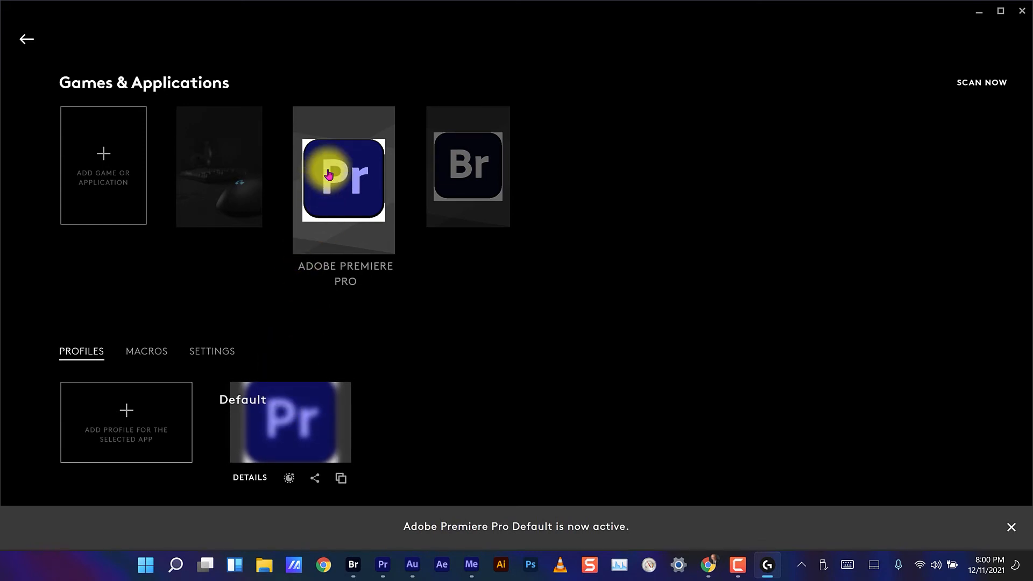
left_click(286, 426)
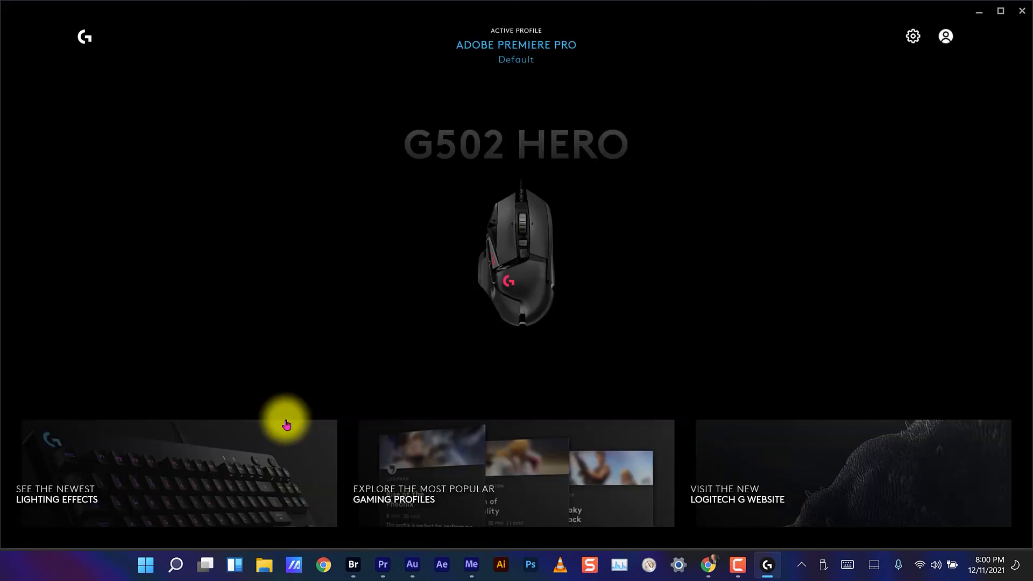
left_click(523, 253)
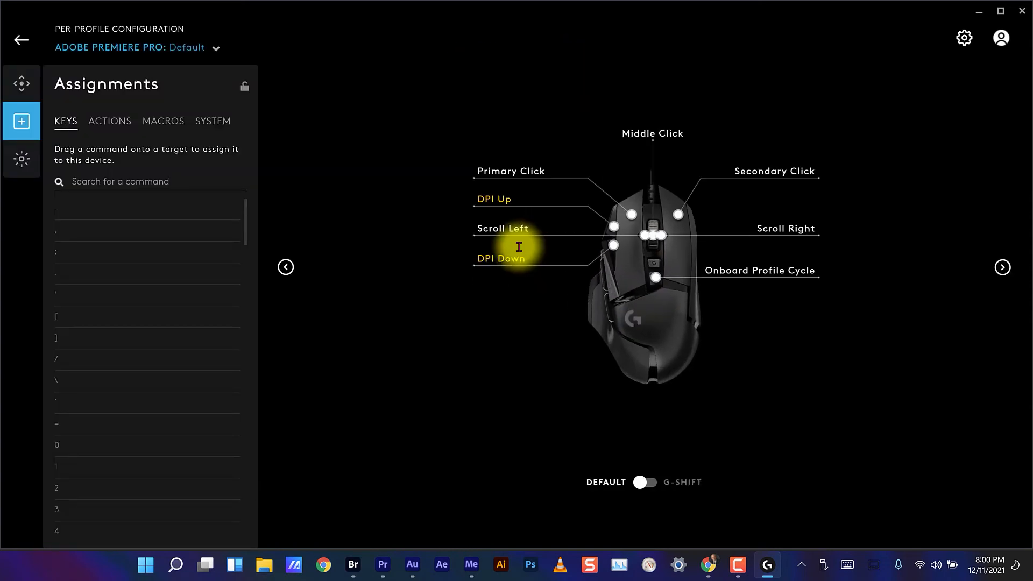
left_click(177, 125)
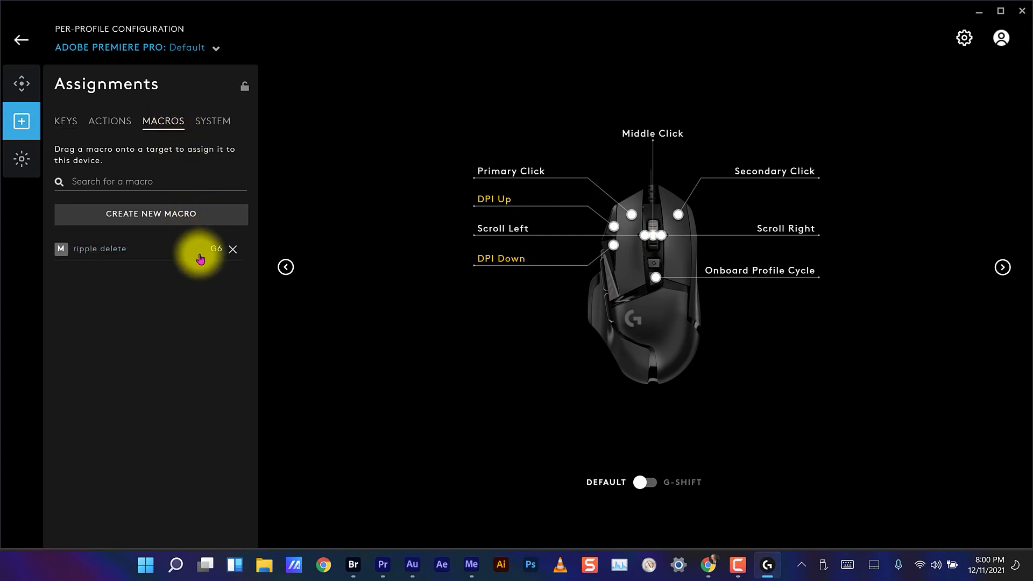
Create a macro named "Cut" with the No Repeat type.
left_click(165, 218)
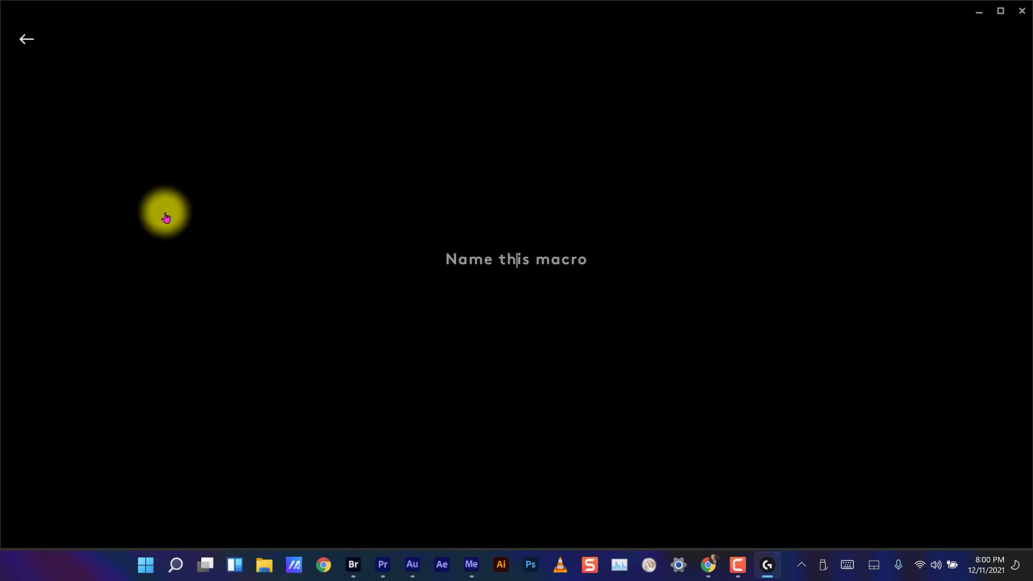
type("Cut")
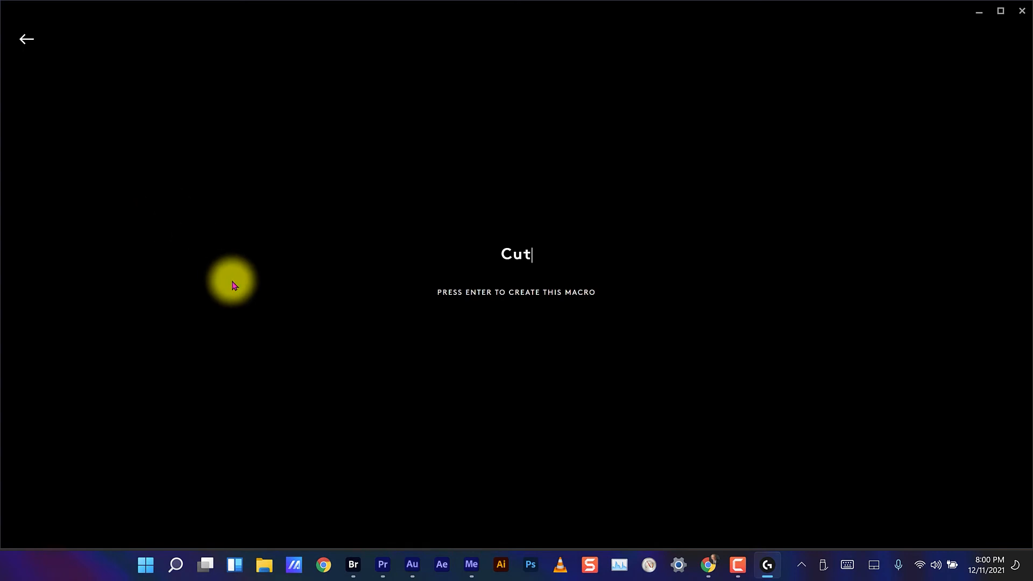
key("Return")
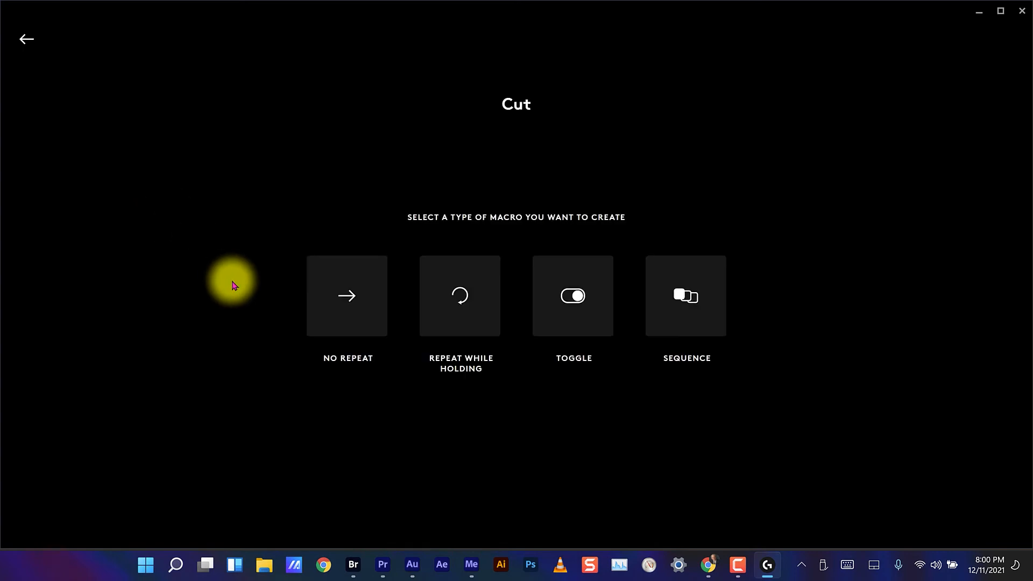
left_click(348, 300)
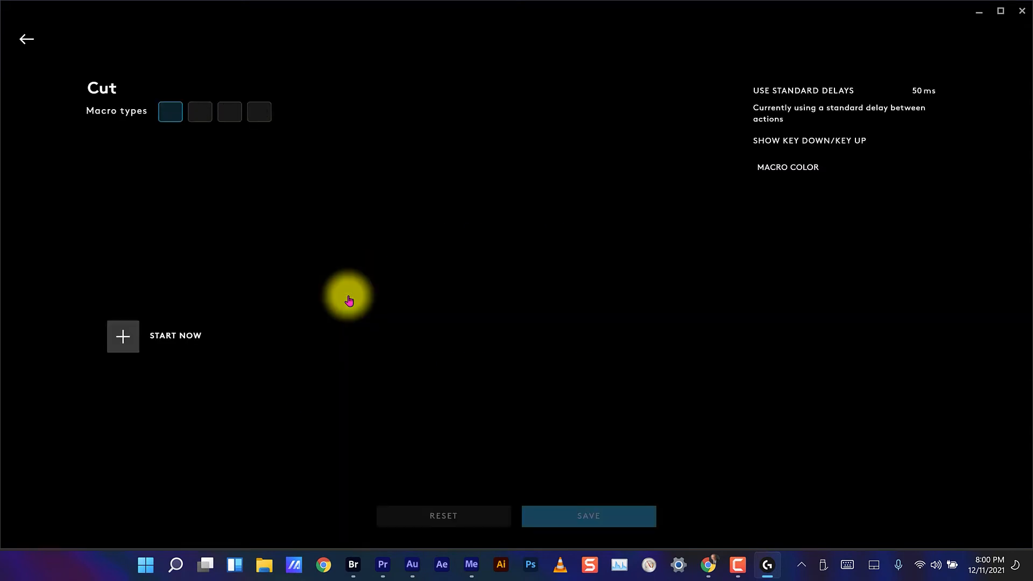
Record the keystroke Right Ctrl + K in the Cut macro and save it.
left_click(122, 337)
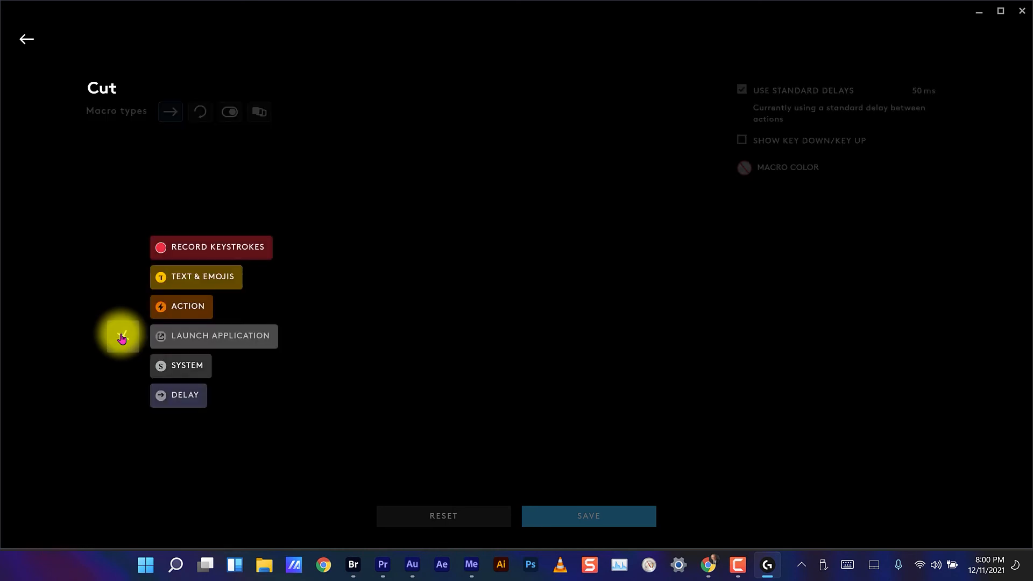
left_click(216, 247)
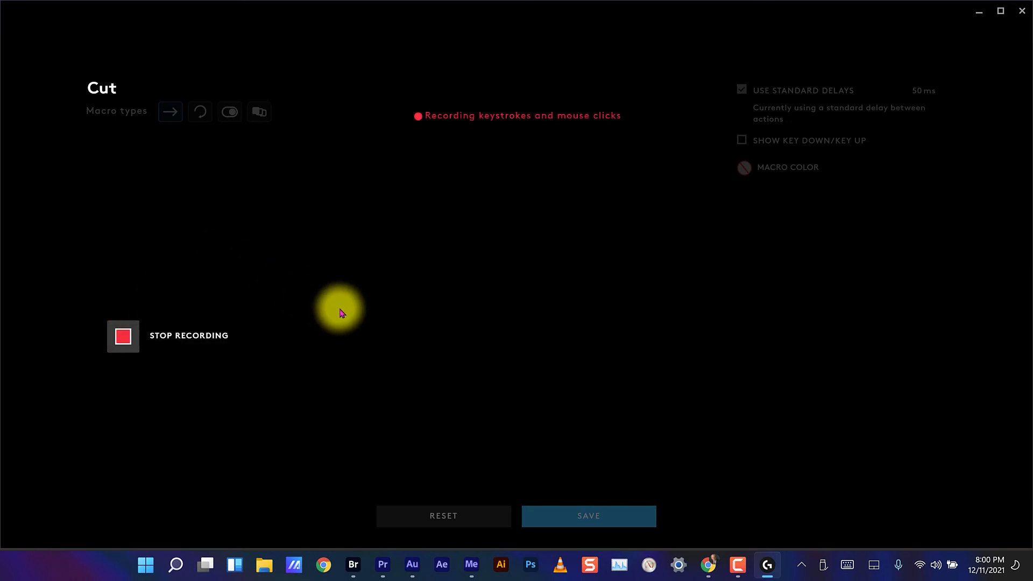
key("Control_R")
key("ctrl+k")
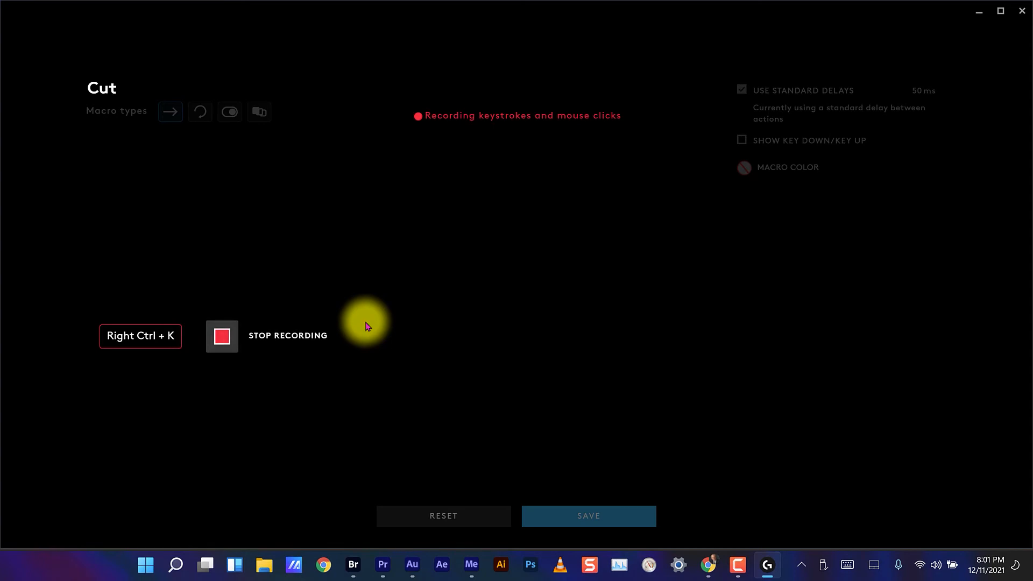
left_click(219, 335)
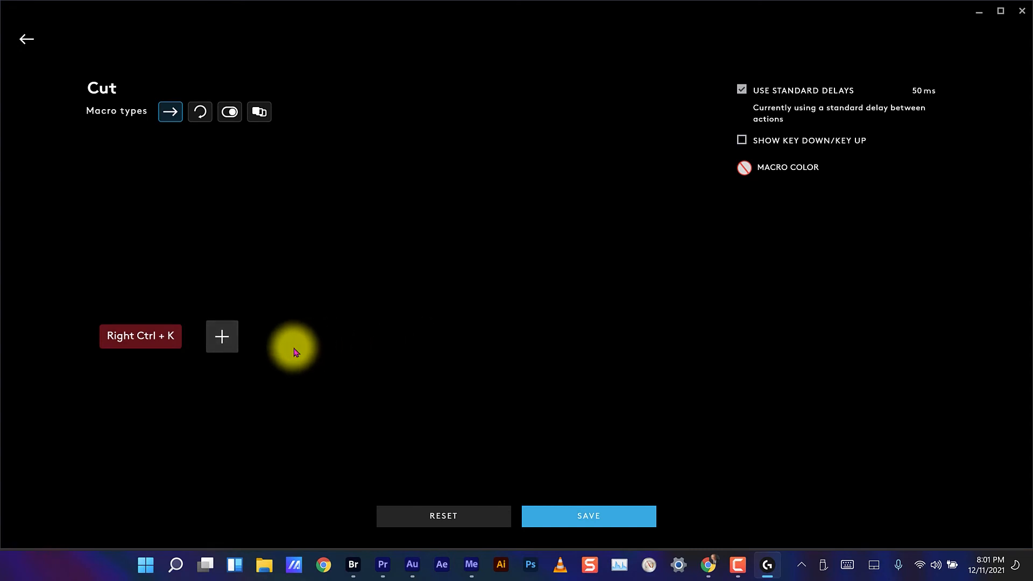
left_click(594, 518)
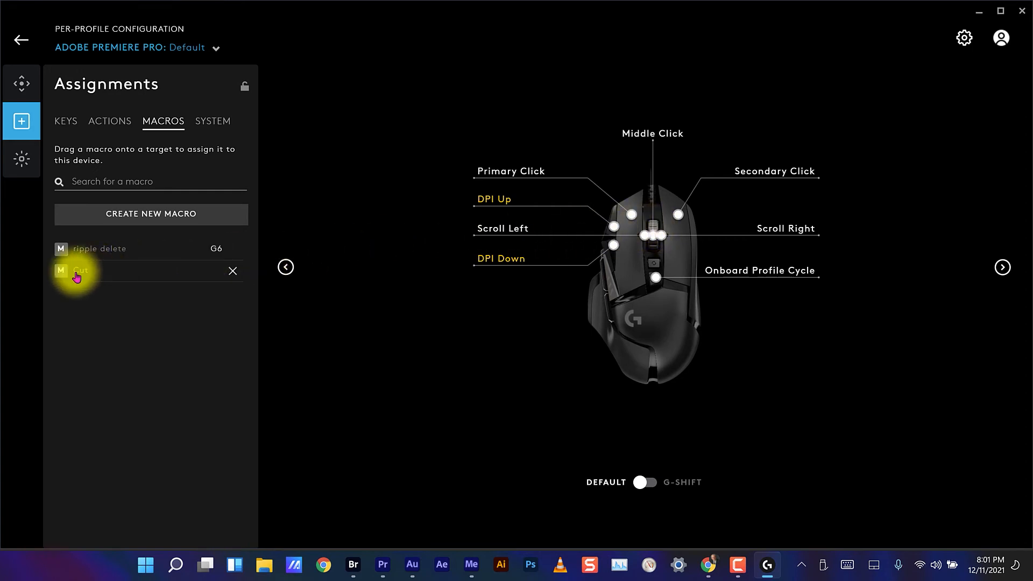
Assign the Cut macro to the mouse's Middle Click button in the Premiere Pro profile and return to the home screen.
left_click_drag(92, 265, 654, 236)
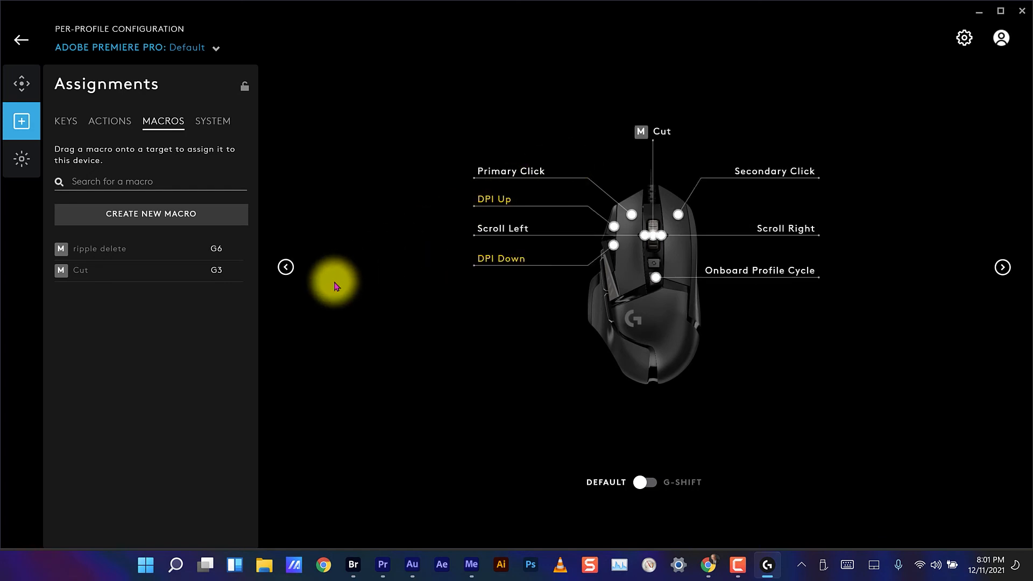
left_click(28, 42)
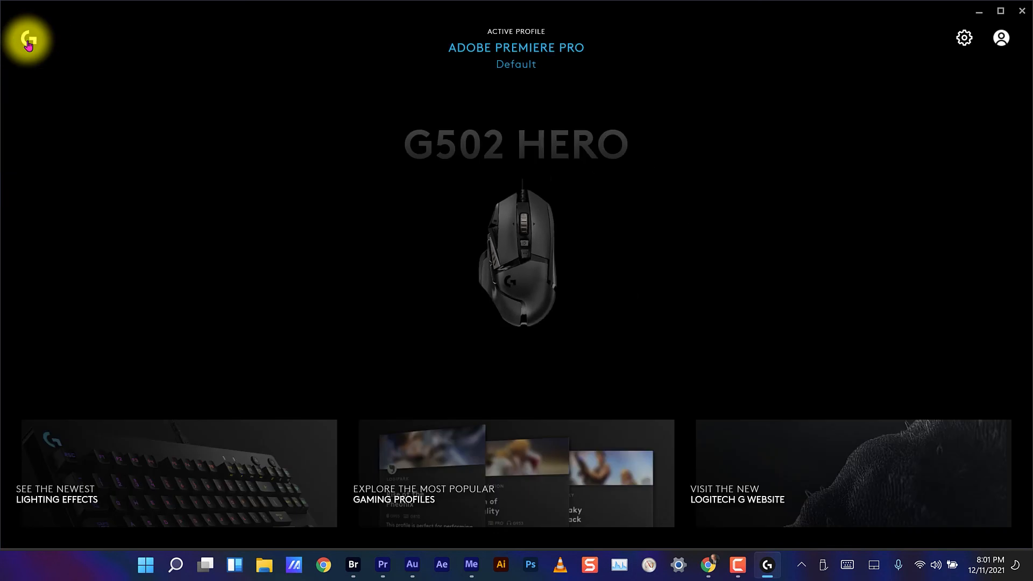
Review the Premiere Pro profile's G502 HERO assignments and macros, and leave the device configuration.
left_click(527, 228)
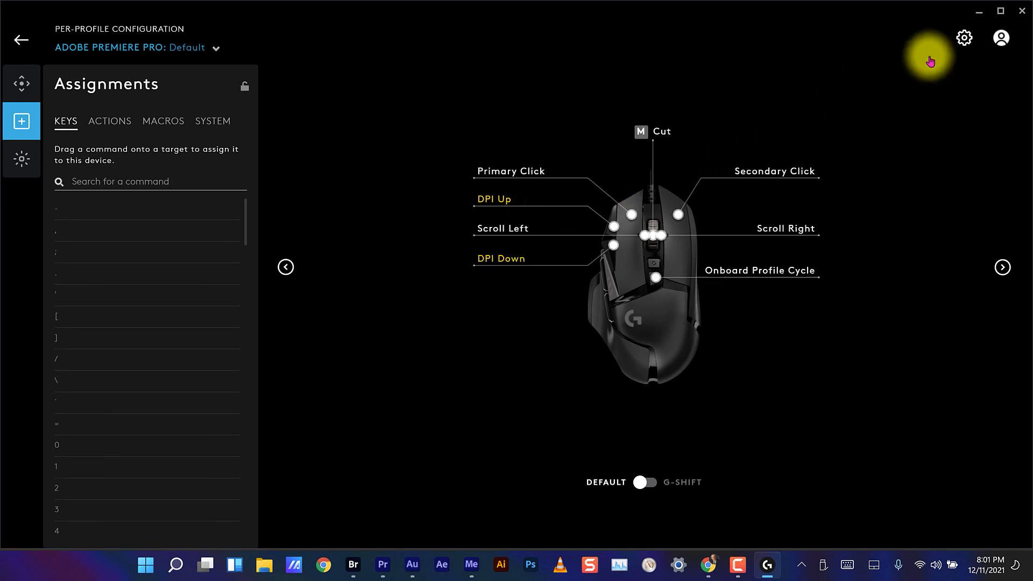
left_click(965, 38)
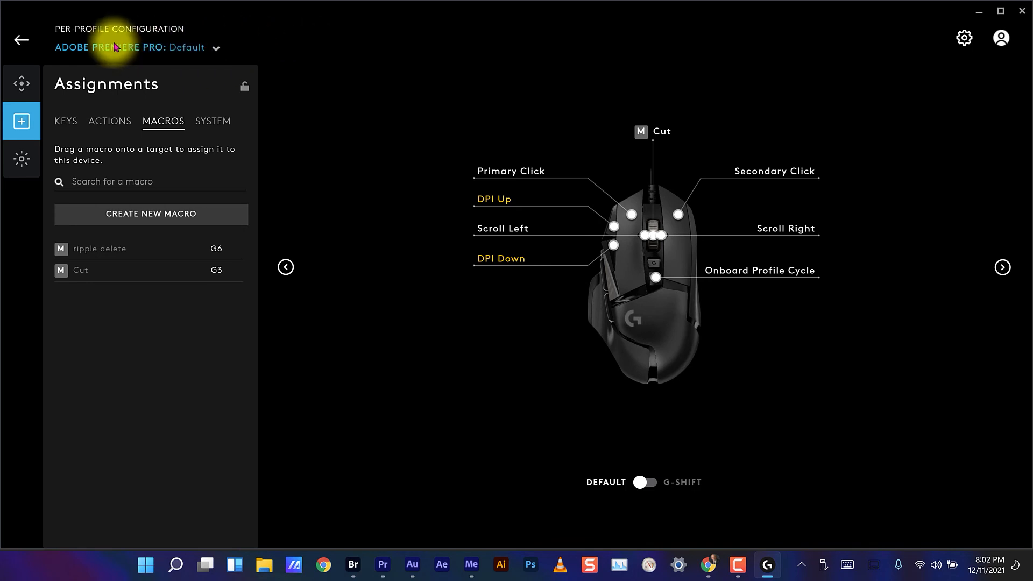
left_click(22, 43)
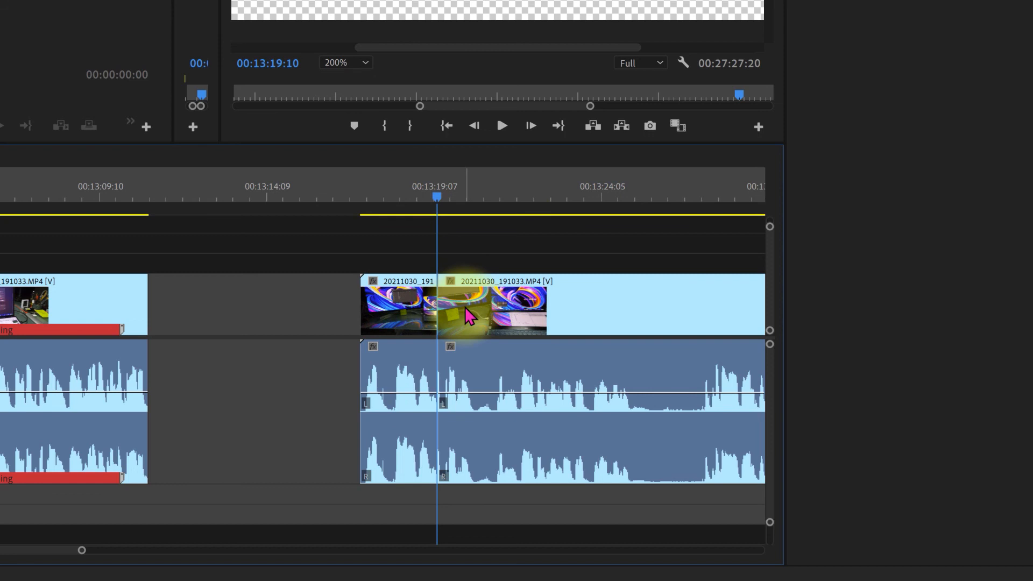
In Premiere Pro, play the sequence on to 00:13:20:14 and cut the clip at the playhead.
left_click(502, 127)
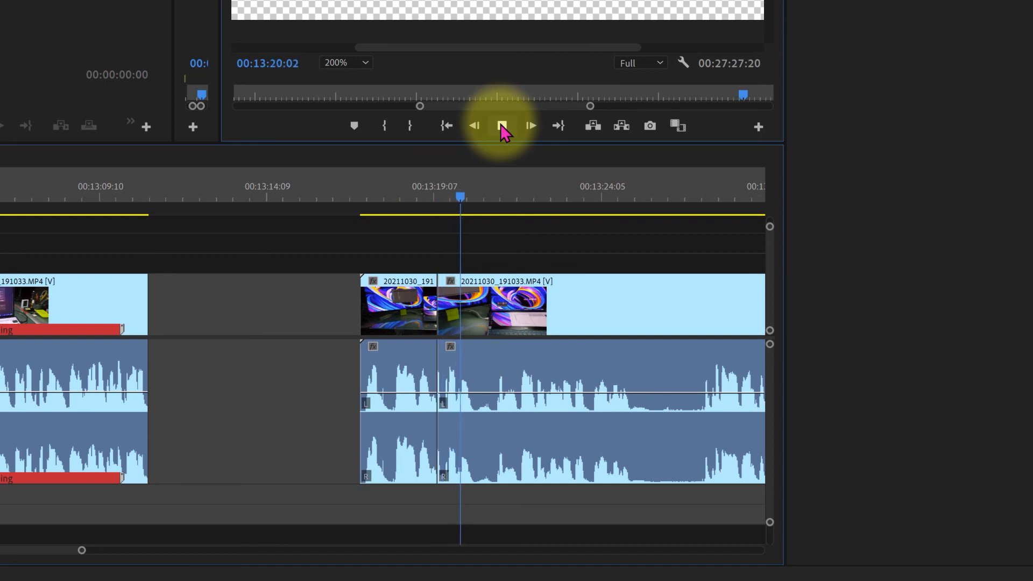
left_click(502, 127)
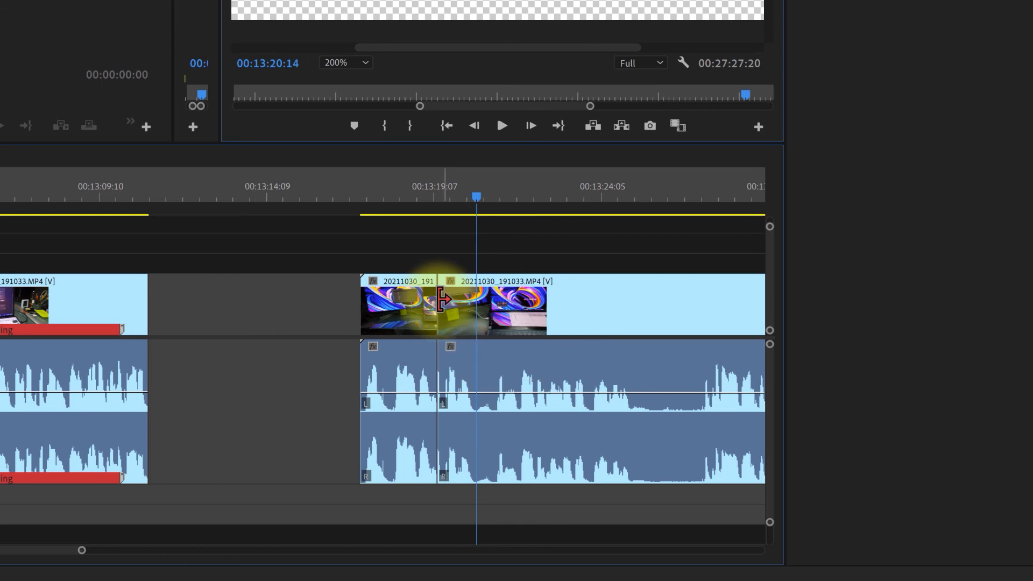
key("ctrl+k")
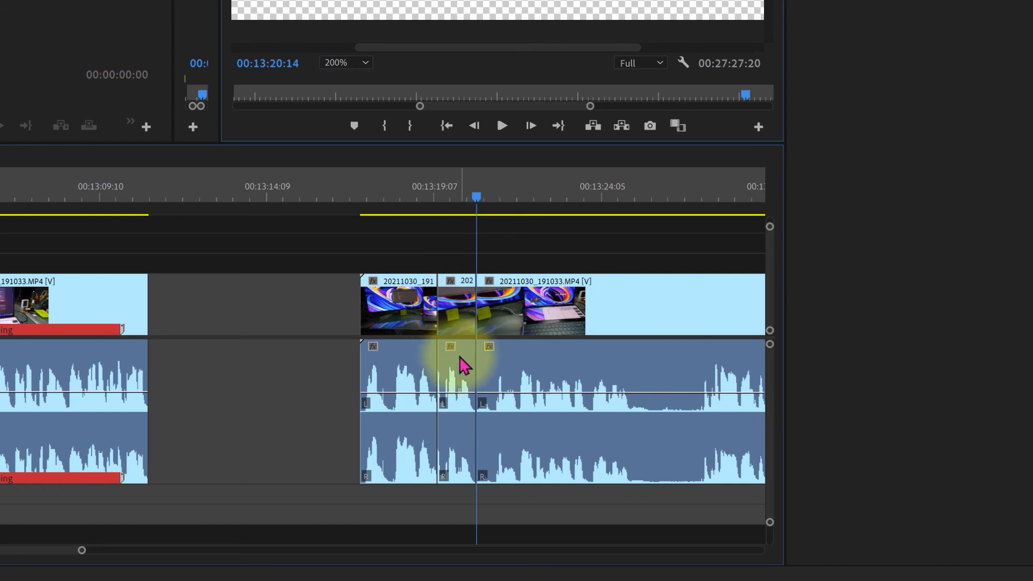
Remove the short clip segment between 00:13:19:10 and 00:13:20:14 and close the gap it leaves.
left_click(463, 337)
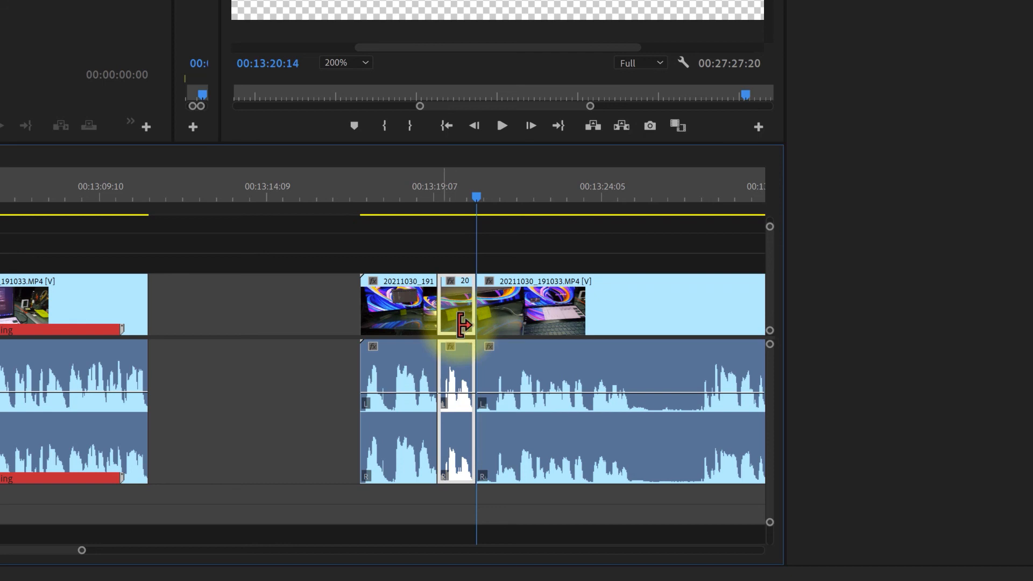
key("q")
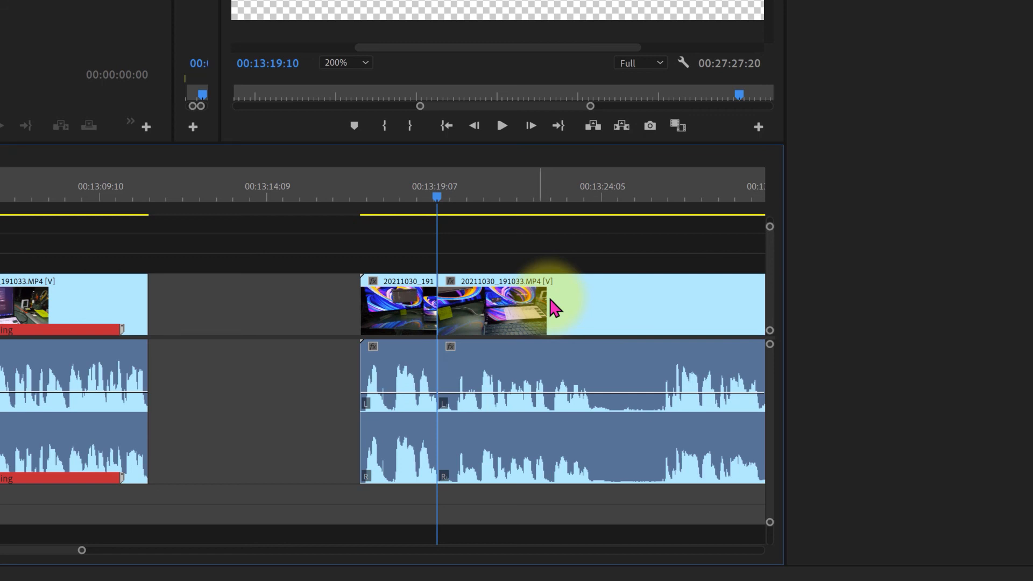
Cut the clip at 00:13:23:02 and 00:13:25:14, and ripple delete the segment between these two cuts.
left_click_drag(435, 207, 560, 219)
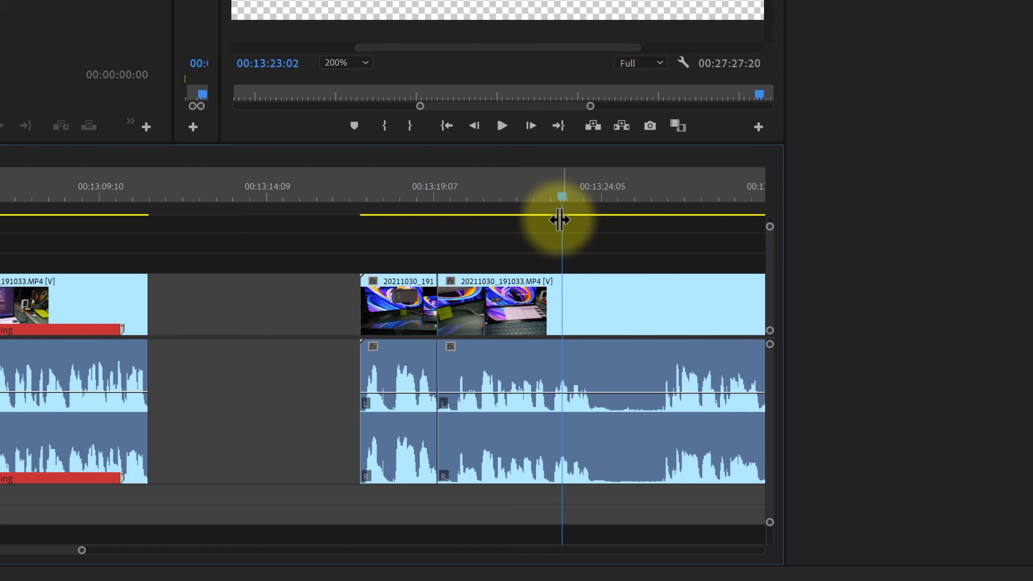
key("ctrl+k")
key("space")
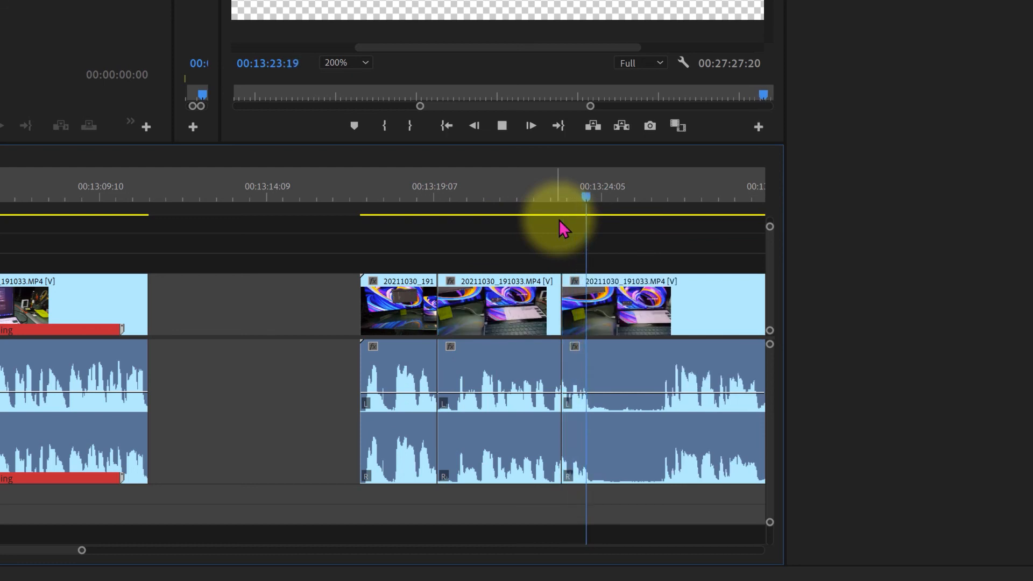
key("space")
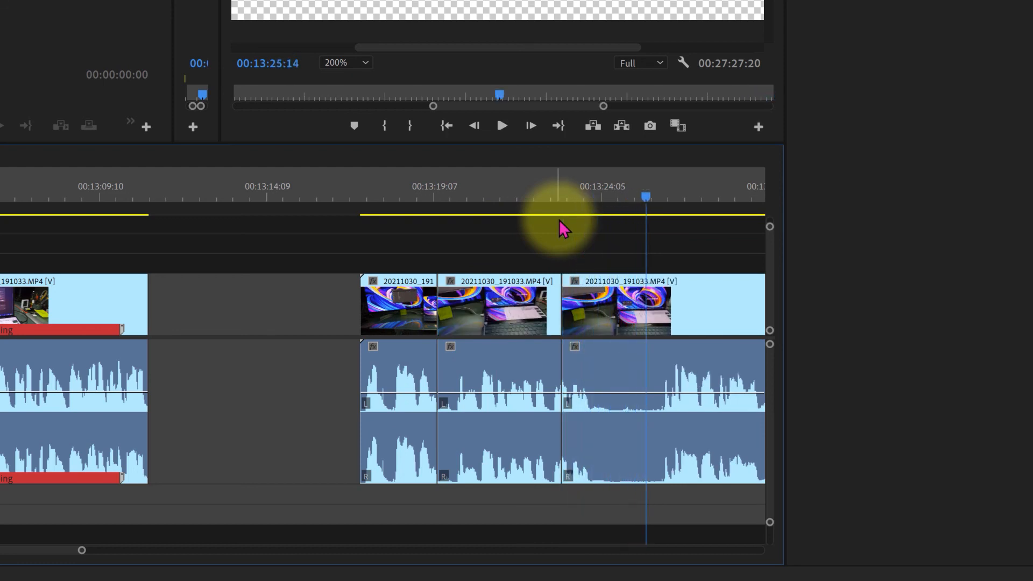
key("ctrl+k")
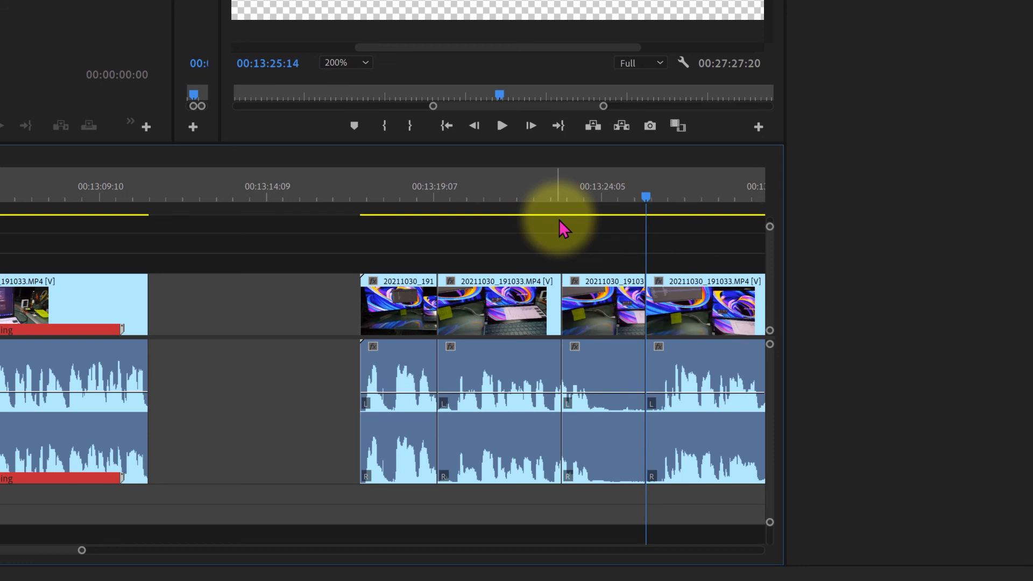
left_click(601, 318)
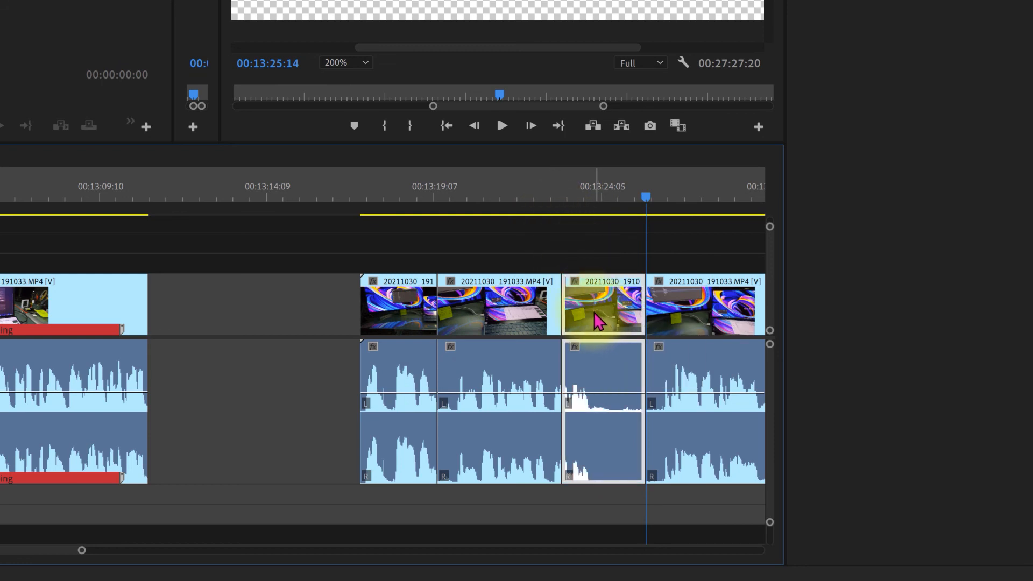
key("shift+Delete")
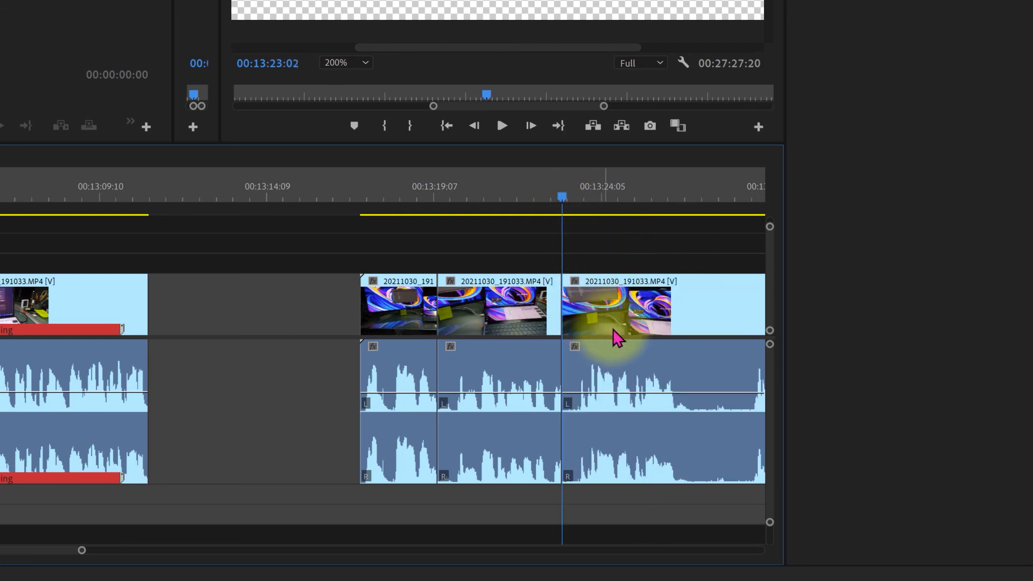